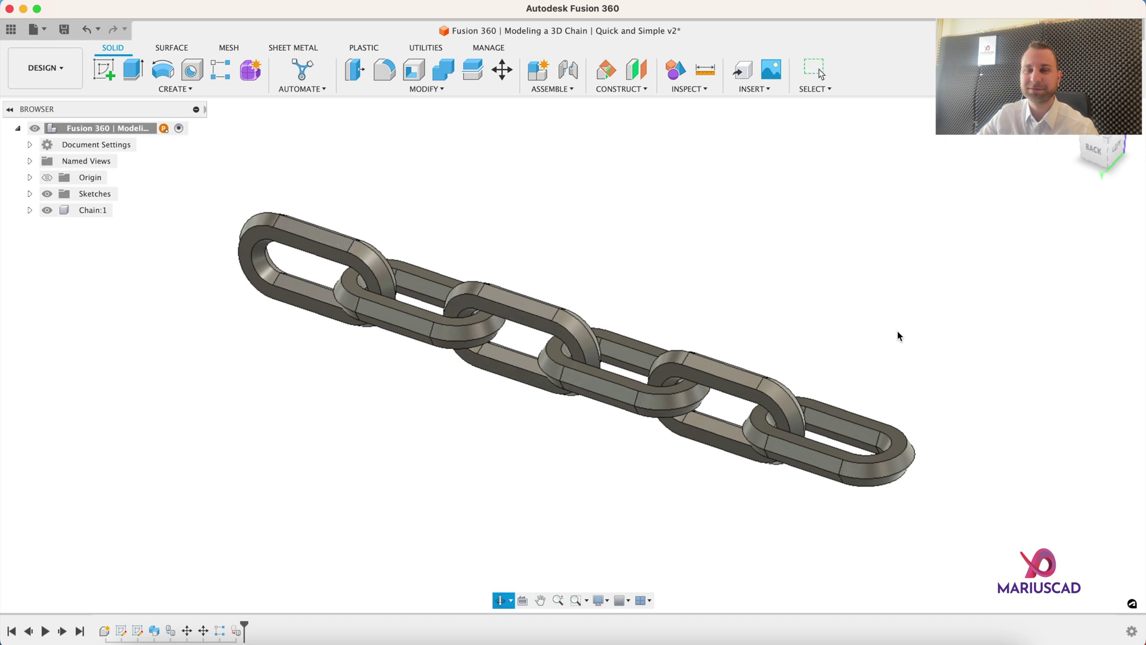
middle_click_drag(897, 331, 741, 320, "shift")
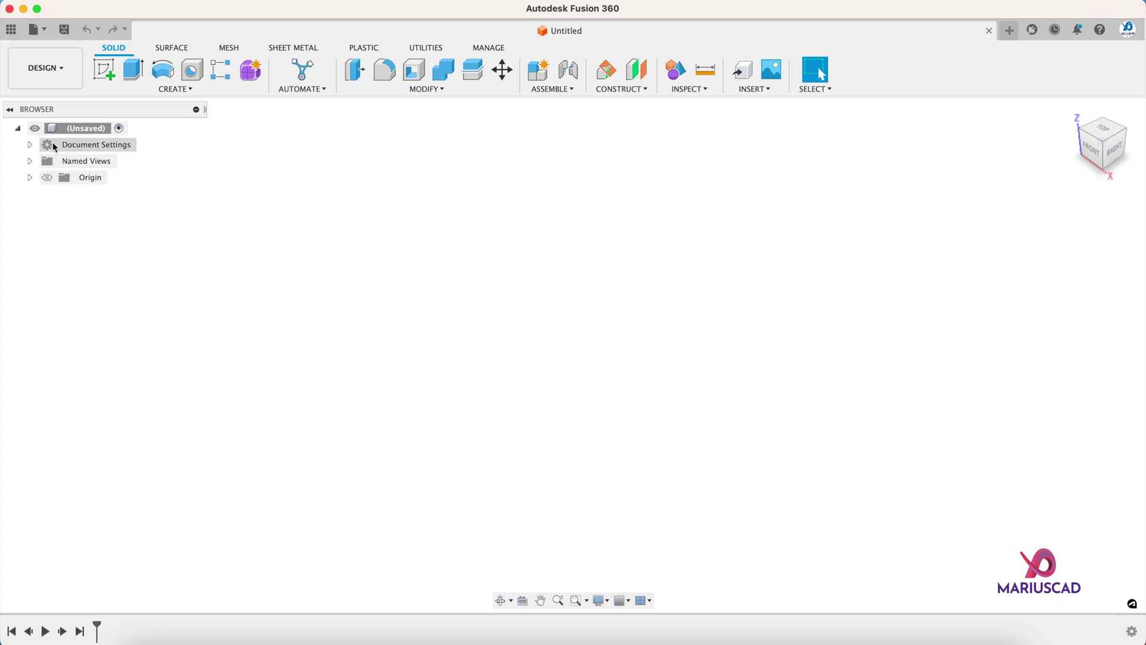
- Check the document units and create a new internal component named Chain
left_click(30, 146)
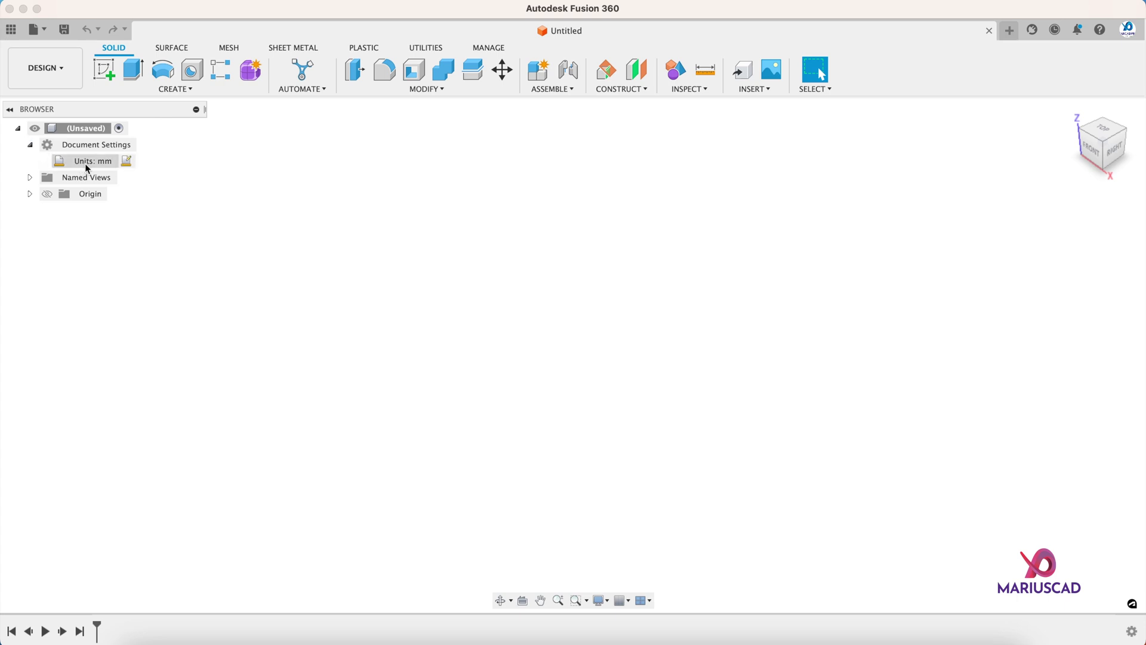
left_click(31, 144)
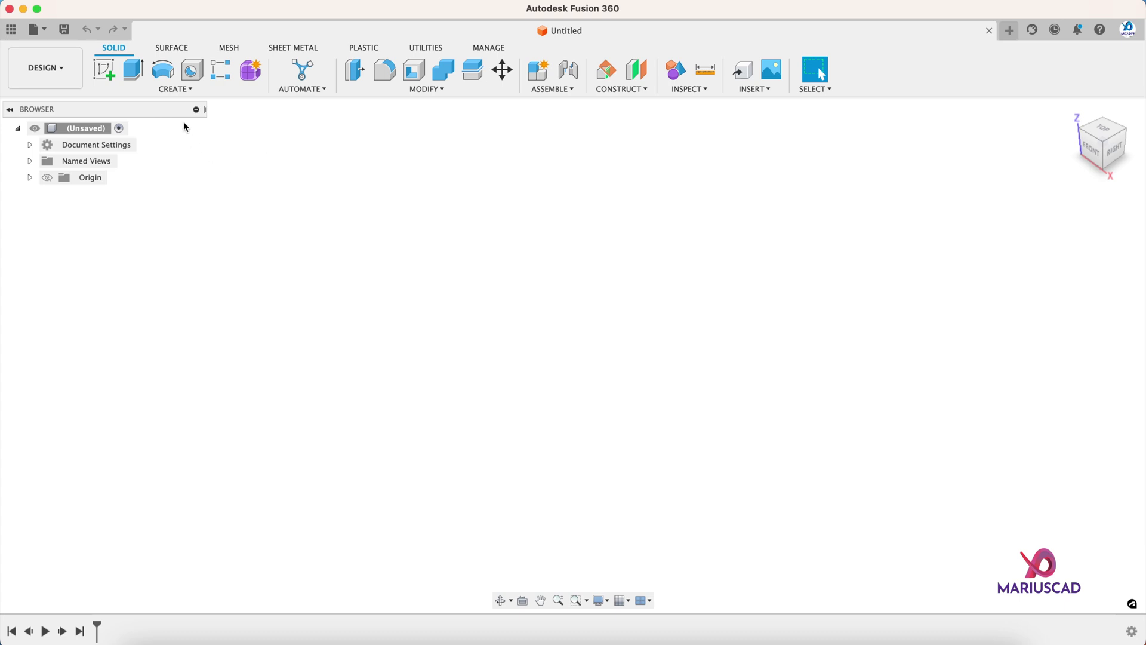
left_click(169, 90)
left_click(159, 105)
left_click_drag(984, 278, 937, 271)
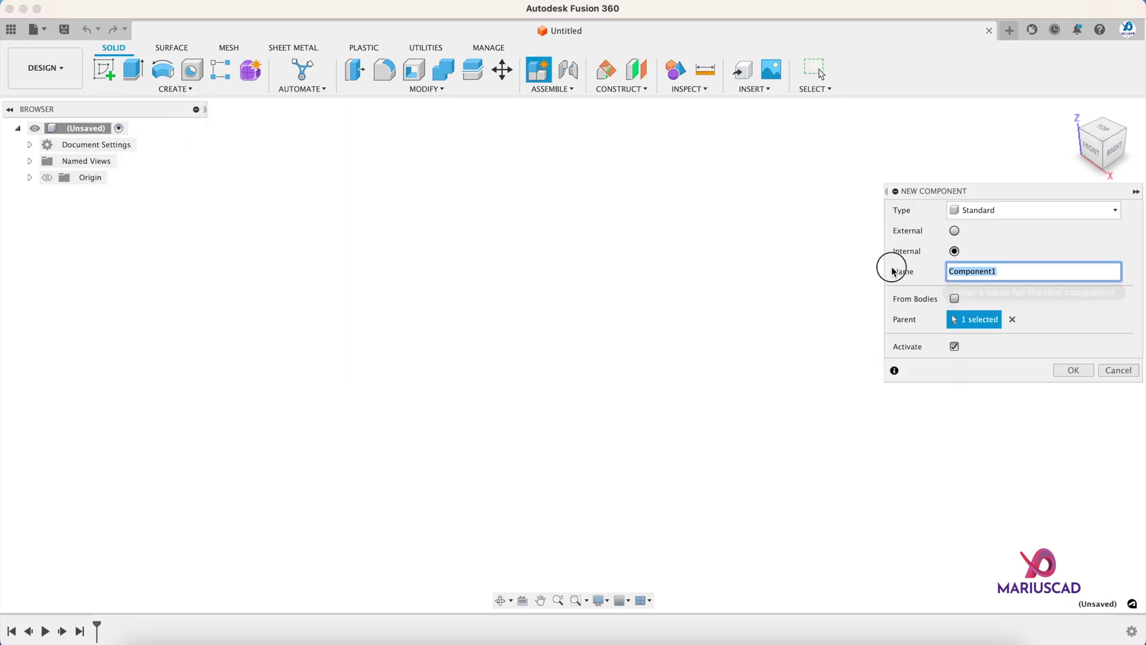
type("Chain")
key("Return")
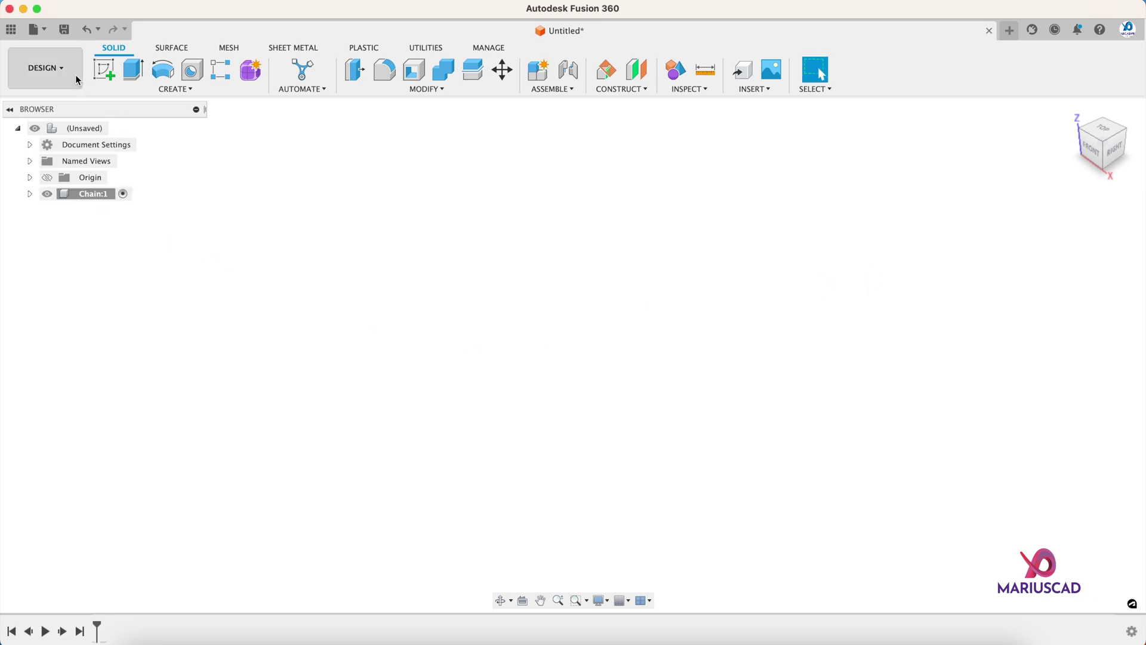
- Sketch a center-to-center slot on the XY plane from the origin along X, 40 mm between centers and 30 mm wide, and finish the sketch
left_click(104, 70)
left_click(655, 353)
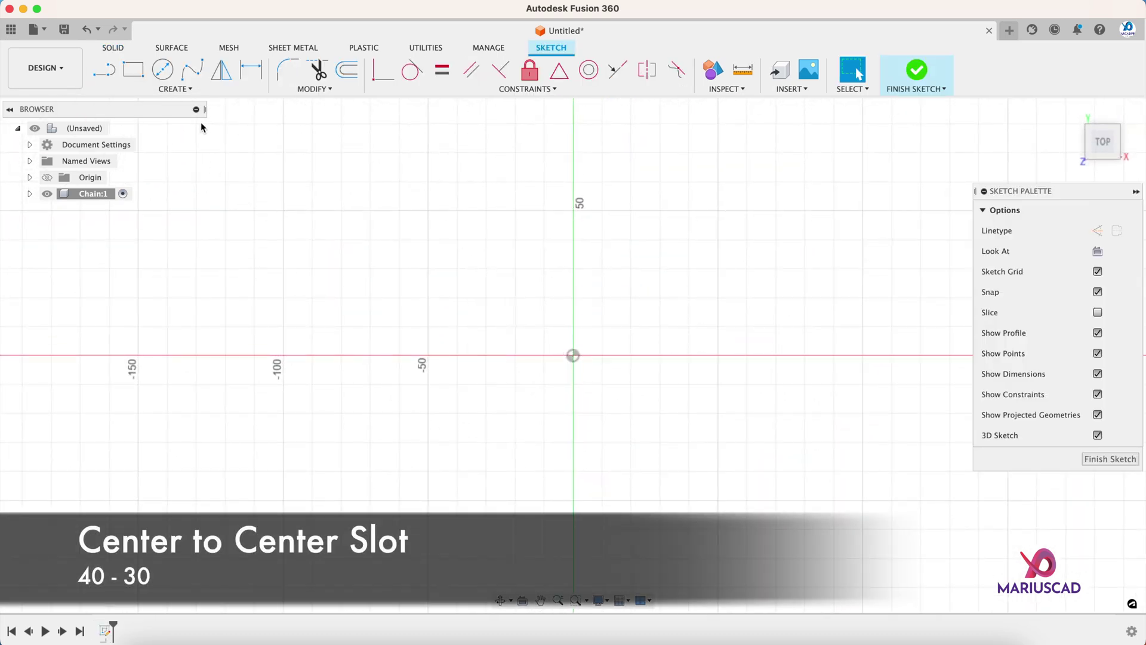
left_click(173, 89)
mouse_move(192, 189)
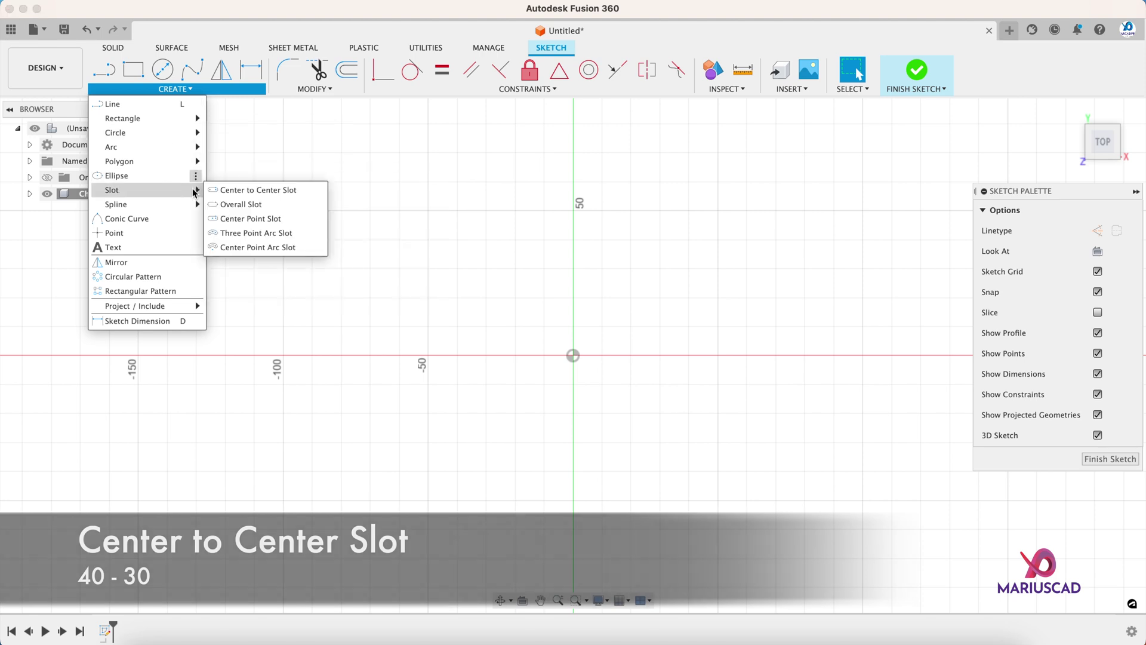
left_click(287, 190)
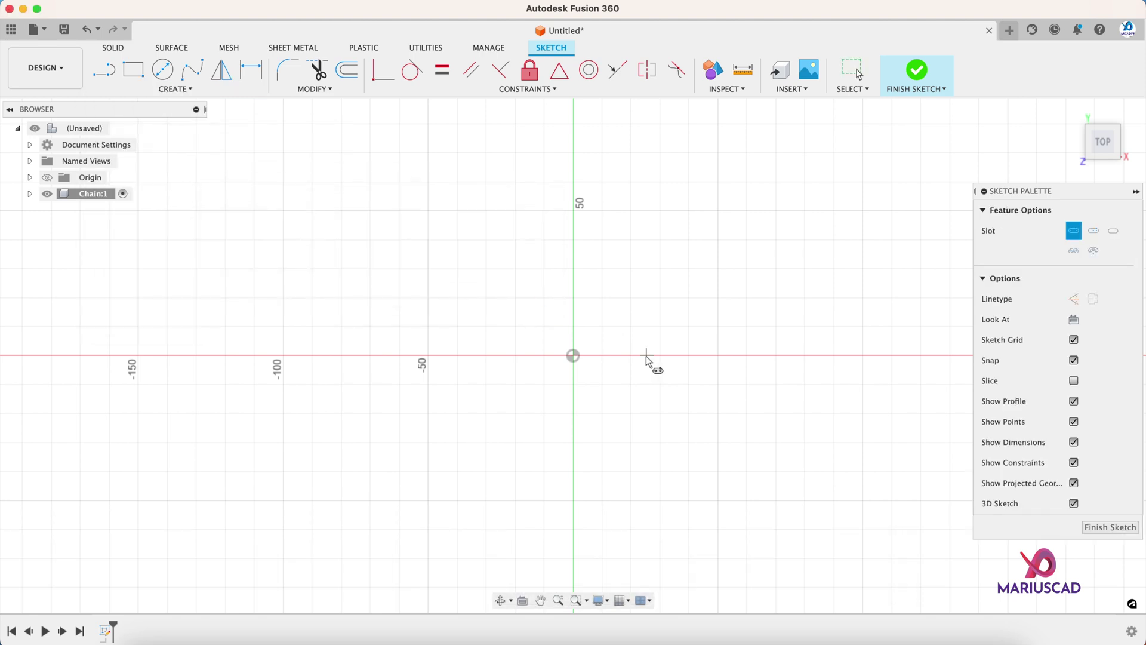
left_click(573, 355)
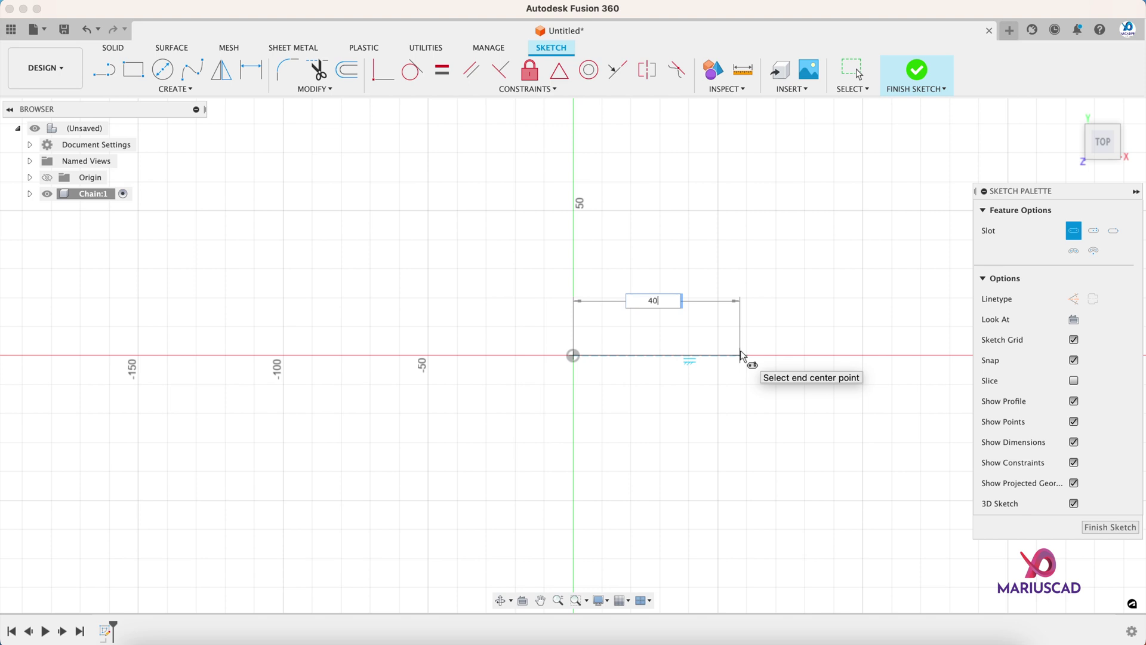
type("40")
key("Tab")
key("Return")
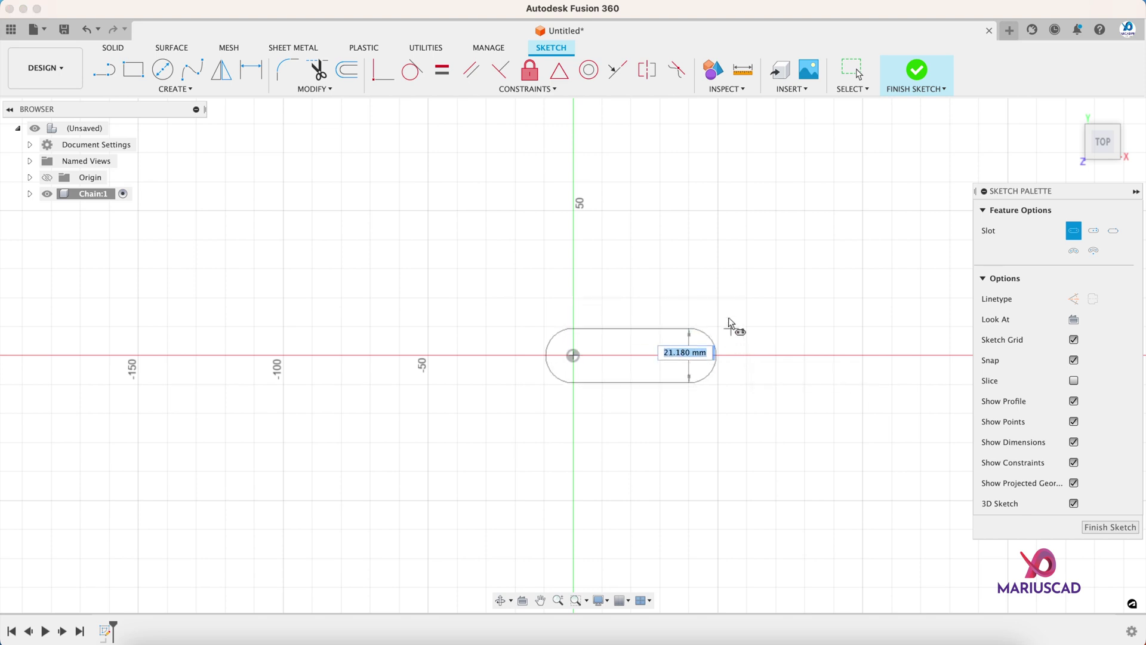
key("Return")
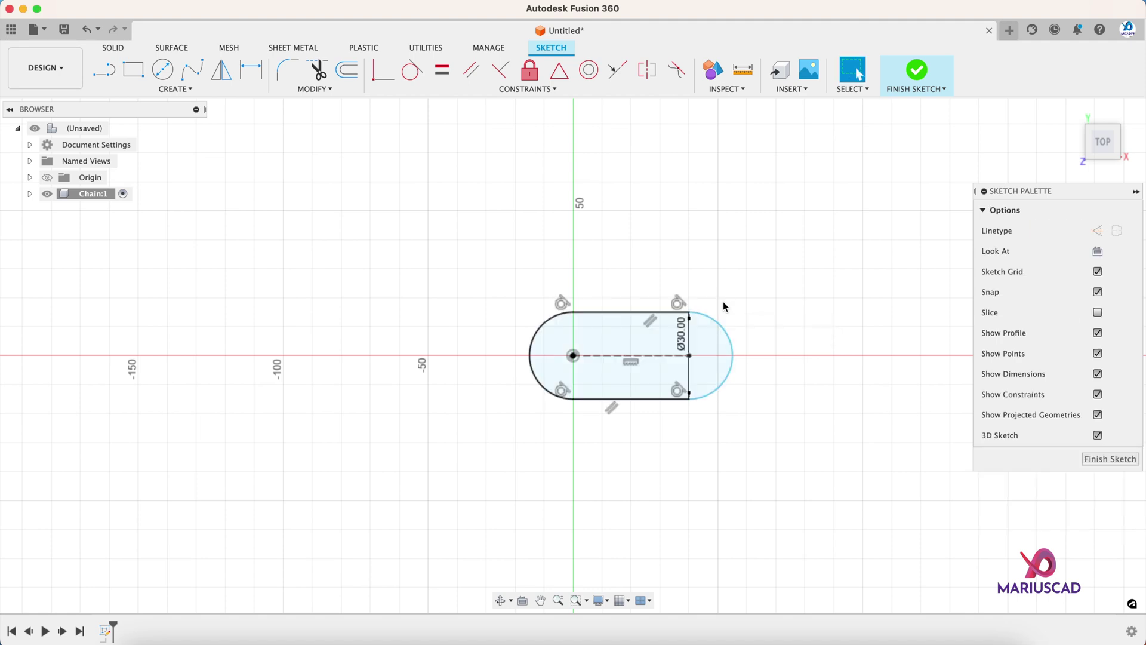
left_click(908, 72)
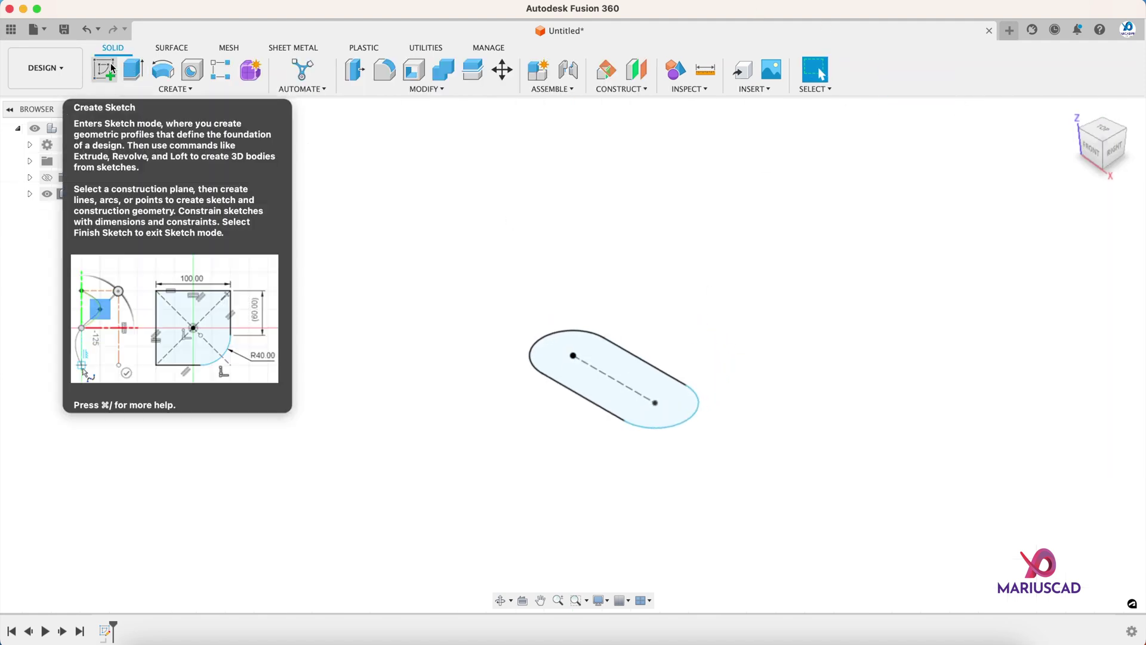
- Start a new sketch on the vertical YZ plane and project the slot's straight side line into it
left_click(111, 69)
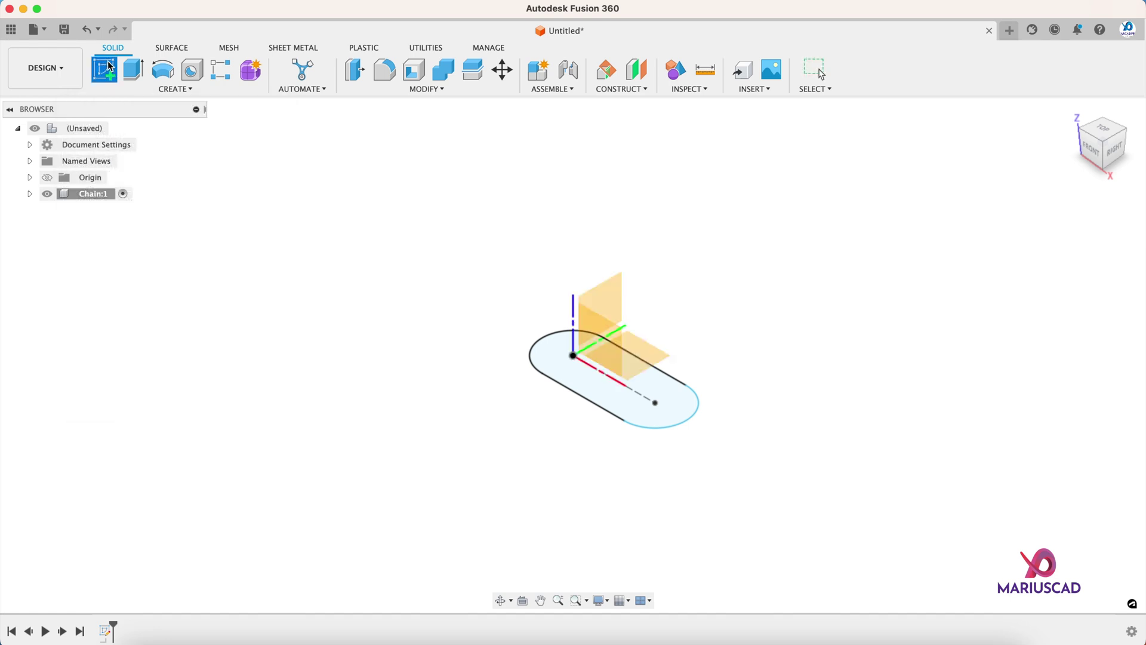
left_click(609, 295)
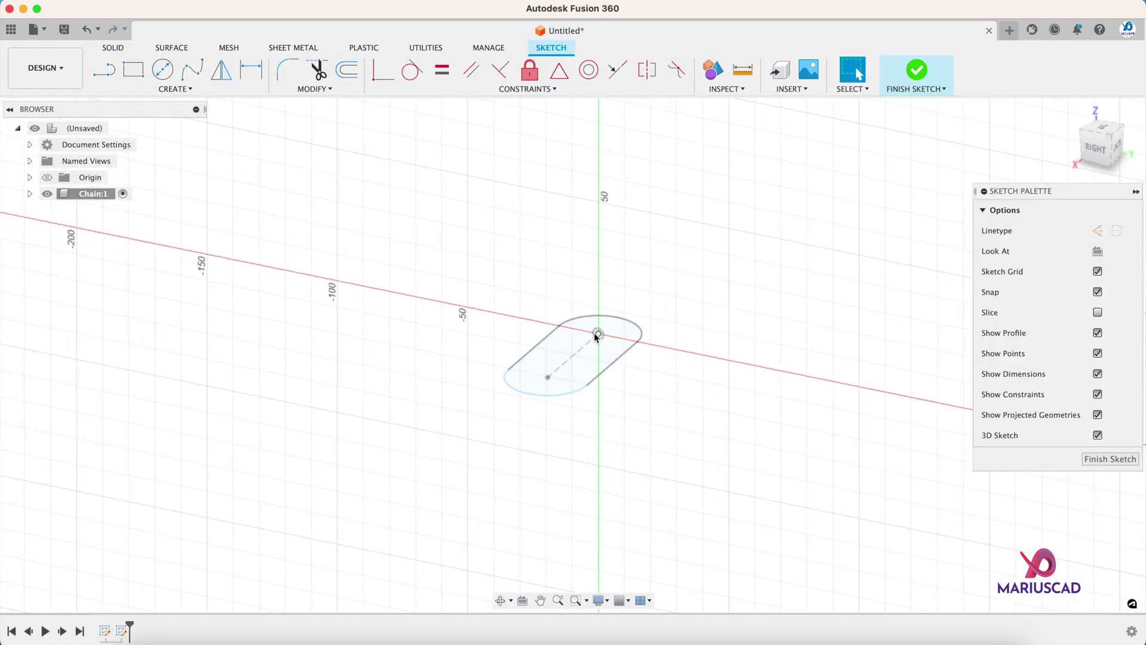
mouse_move(630, 346)
middle_mouse_down("shift")
mouse_move(679, 377)
mouse_move(657, 377)
middle_mouse_up("shift")
scroll(652, 377, "up", 3)
scroll(651, 376, "up", 2)
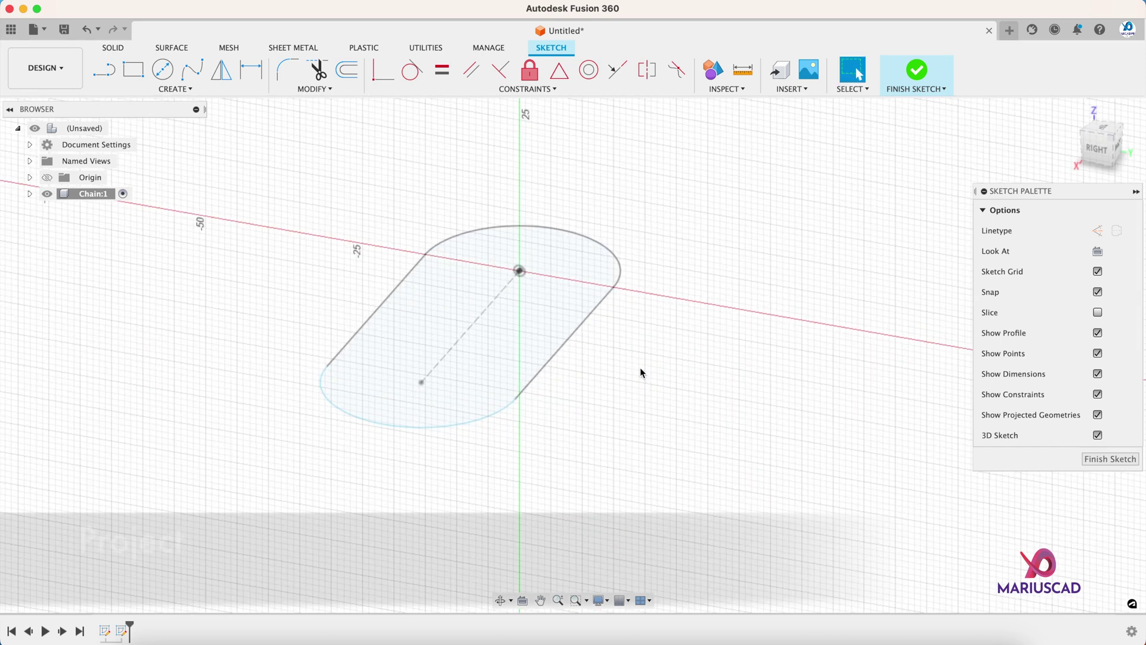
key("p")
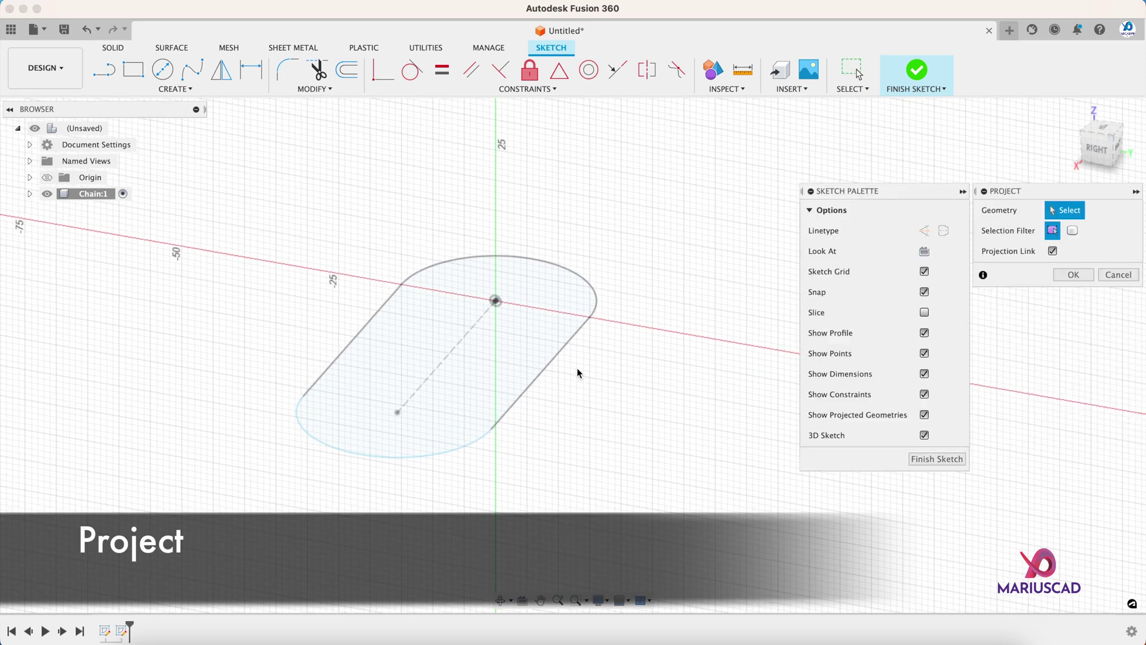
left_click(558, 354)
key("Return")
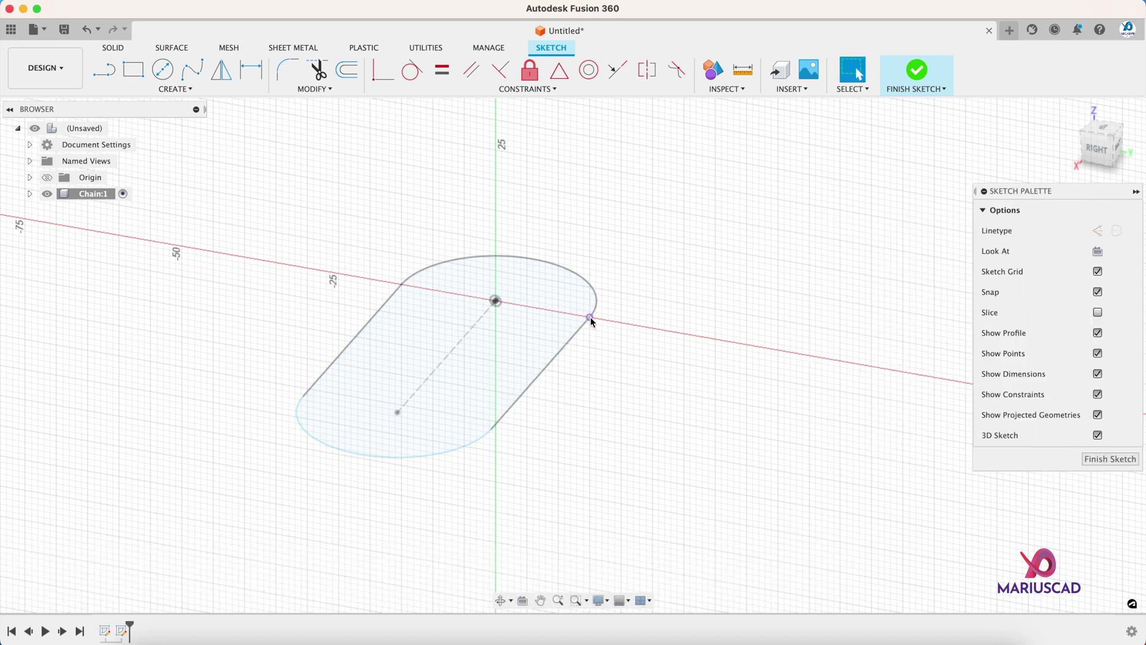
- Draw a six-sided circumscribed polygon with a 6 mm radius centered on the projected point, and finish the sketch
left_click(1102, 153)
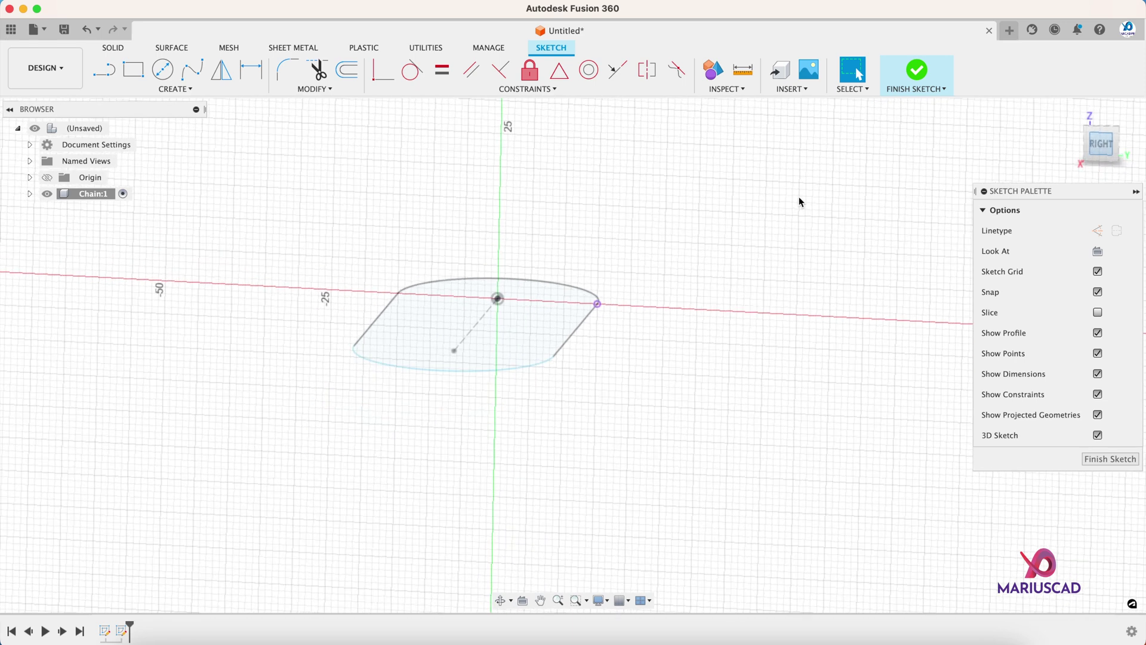
left_click(160, 90)
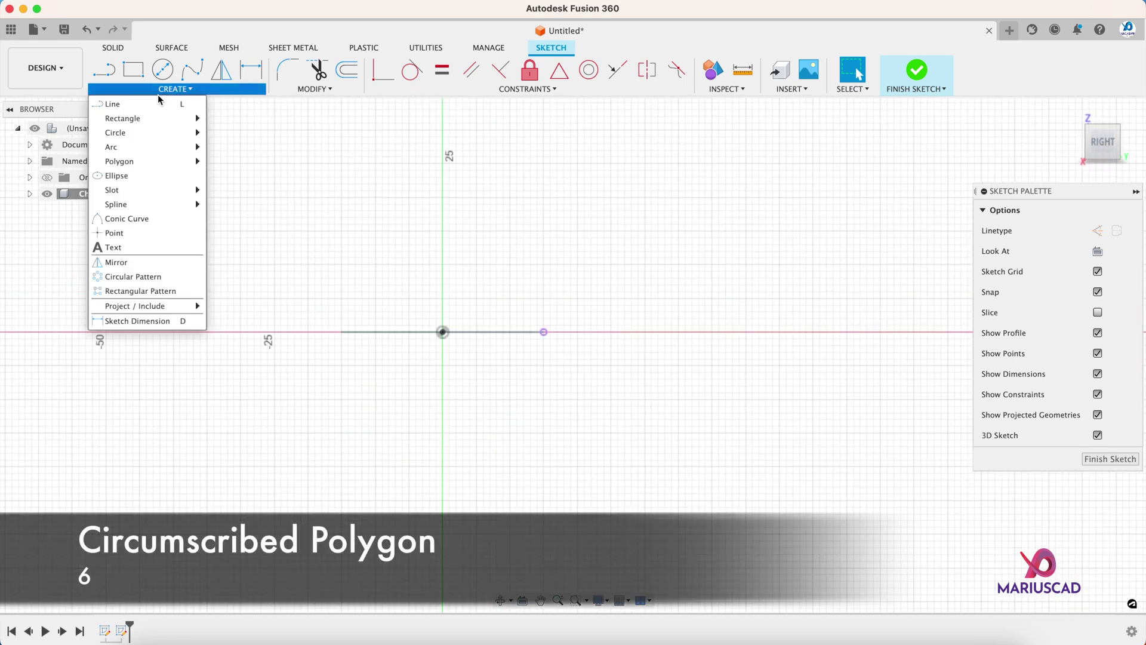
mouse_move(157, 166)
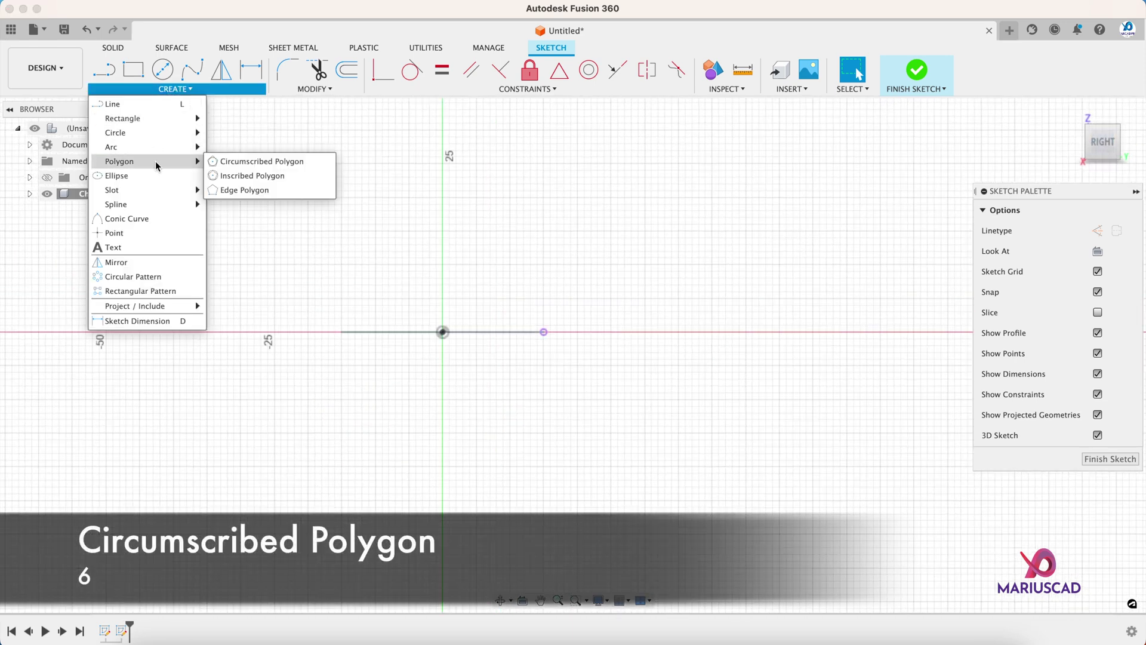
left_click(233, 161)
left_click(543, 332)
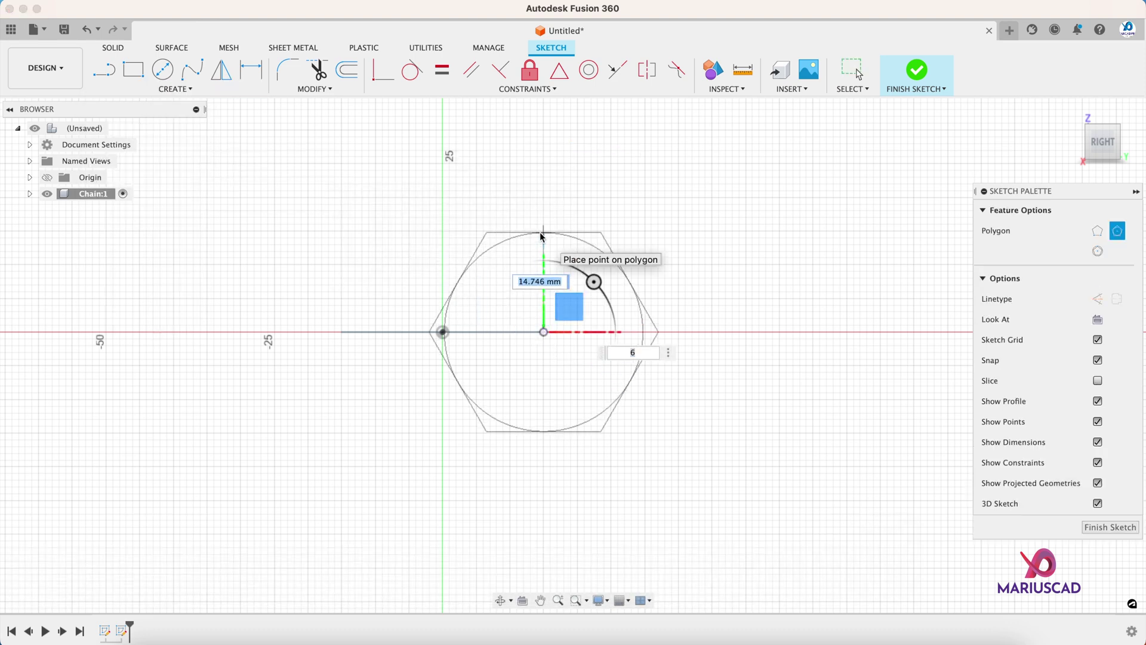
key("Return")
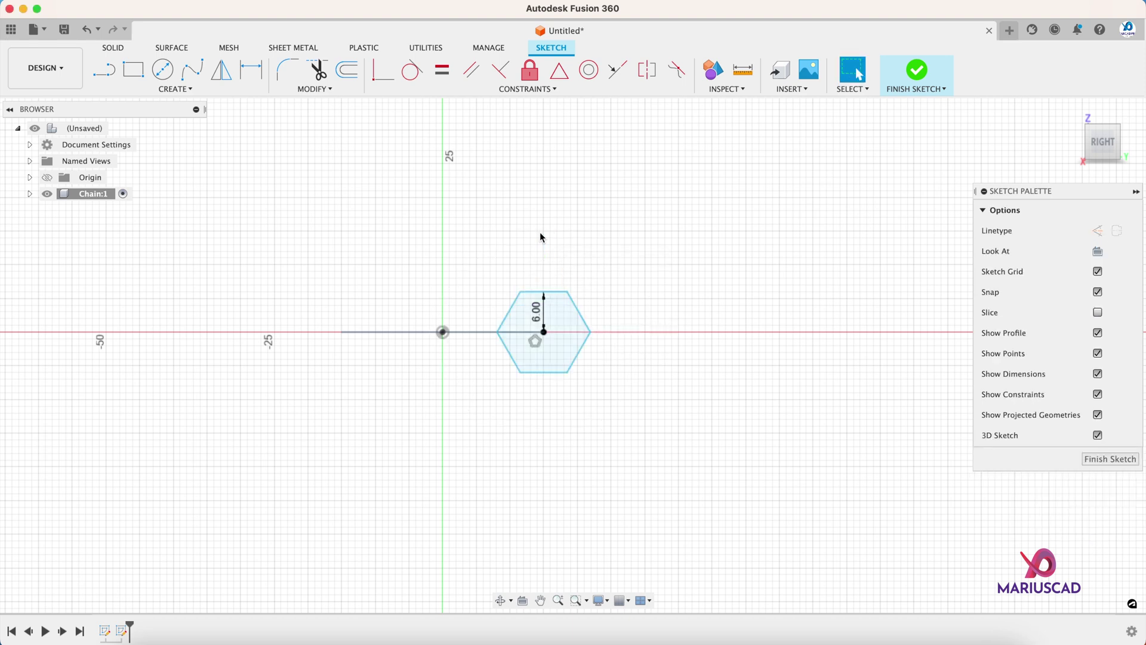
left_click(901, 70)
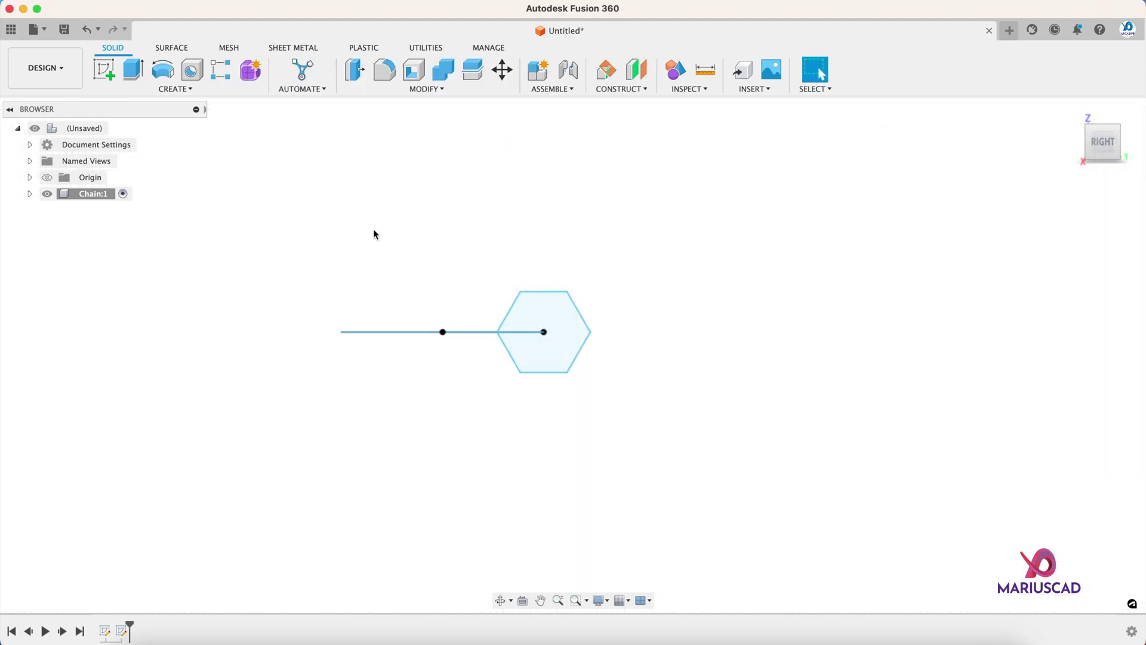
- Sweep the hexagon profile along the full slot outline as a new body to form a chain link
left_click(174, 88)
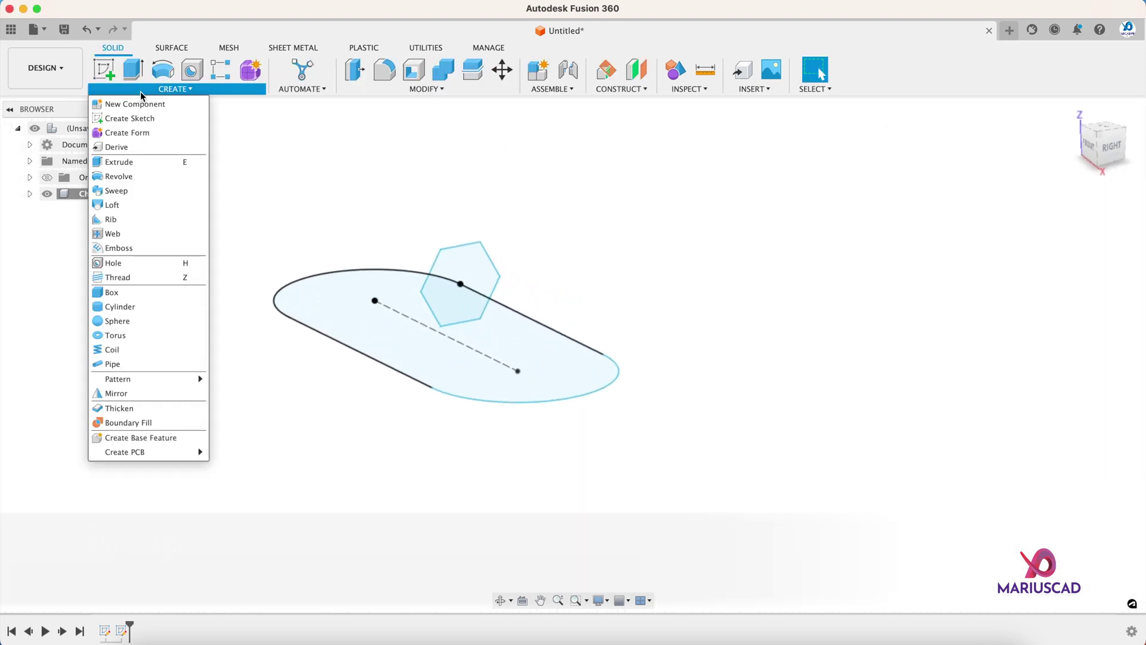
left_click(128, 177)
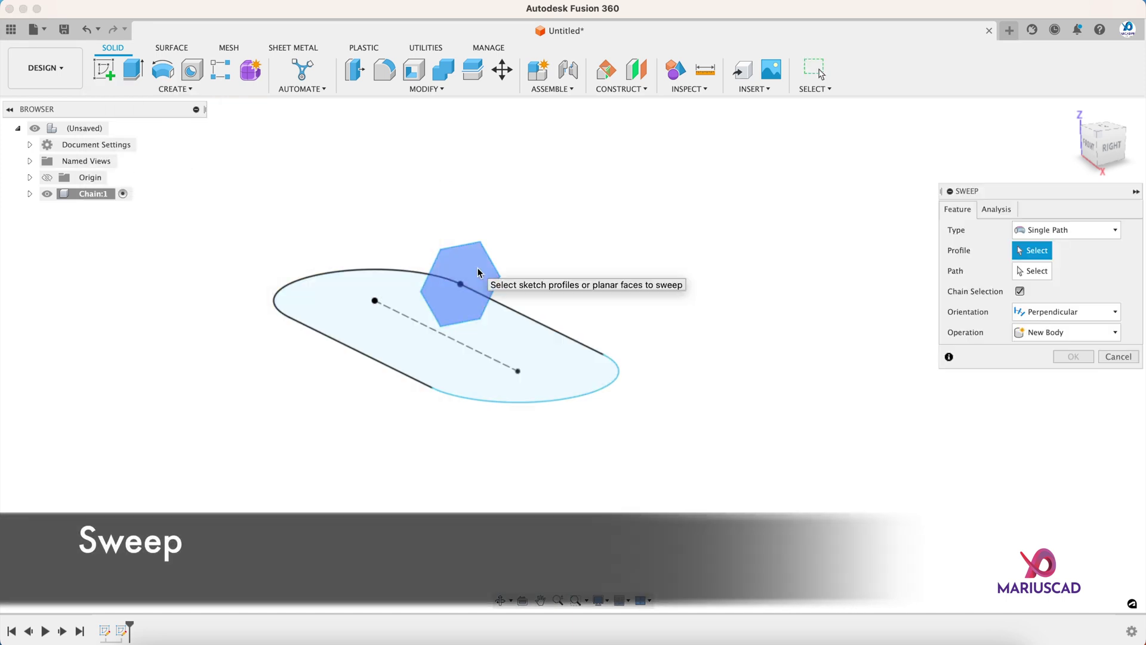
left_click(478, 267)
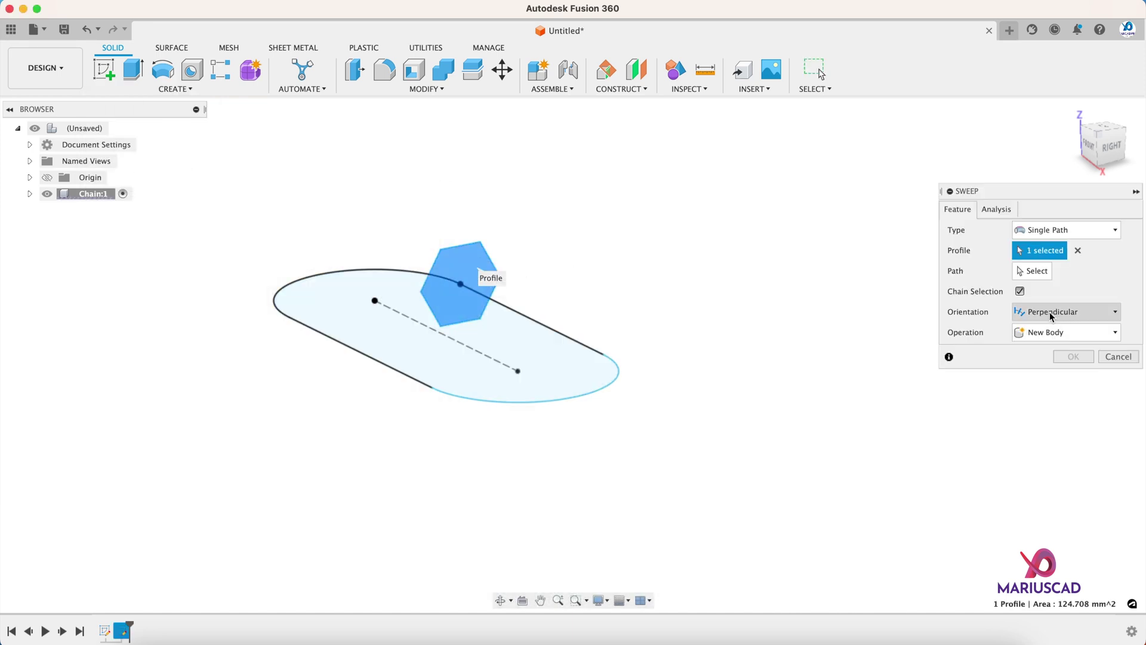
left_click(1034, 271)
left_click(518, 311)
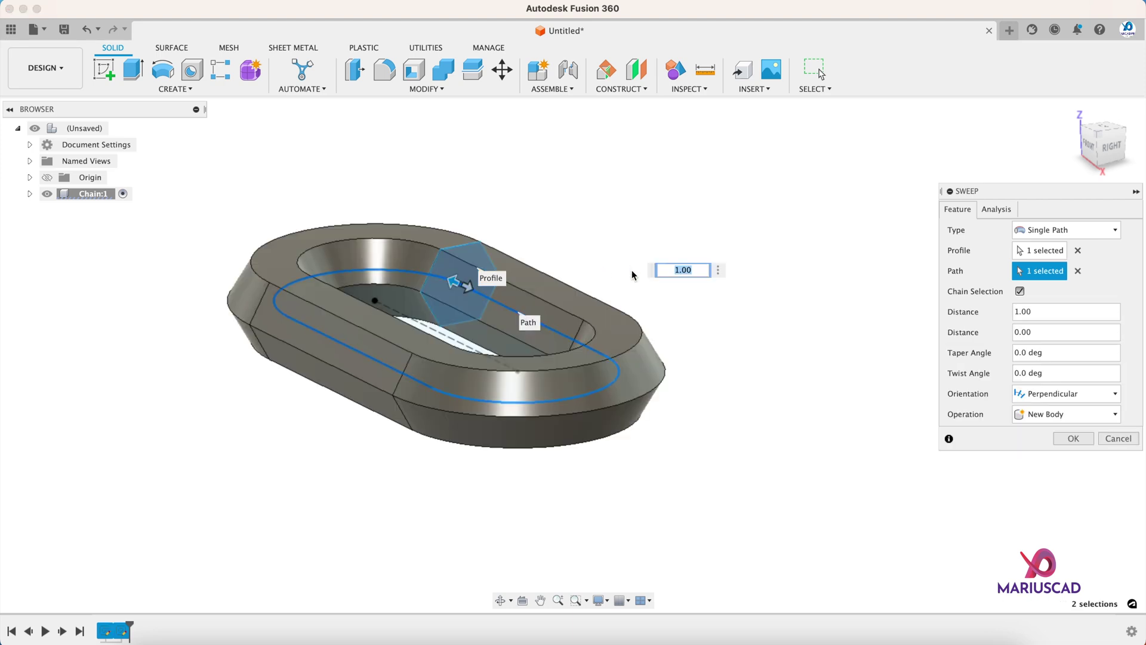
key("Return")
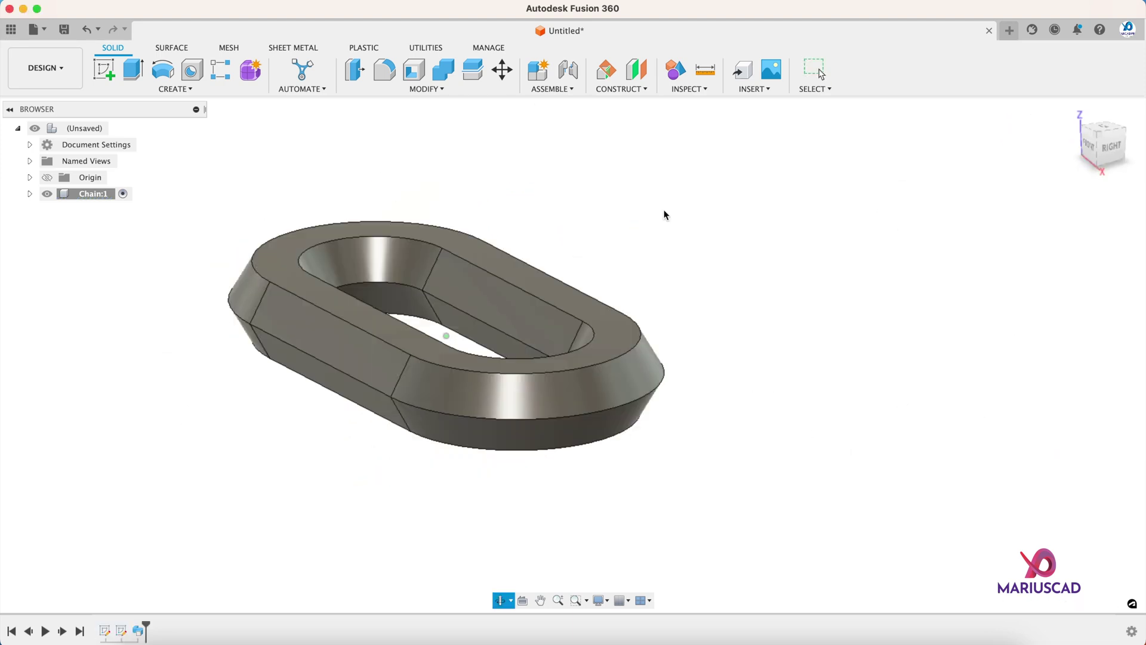
middle_click_drag(643, 217, 660, 226, "shift")
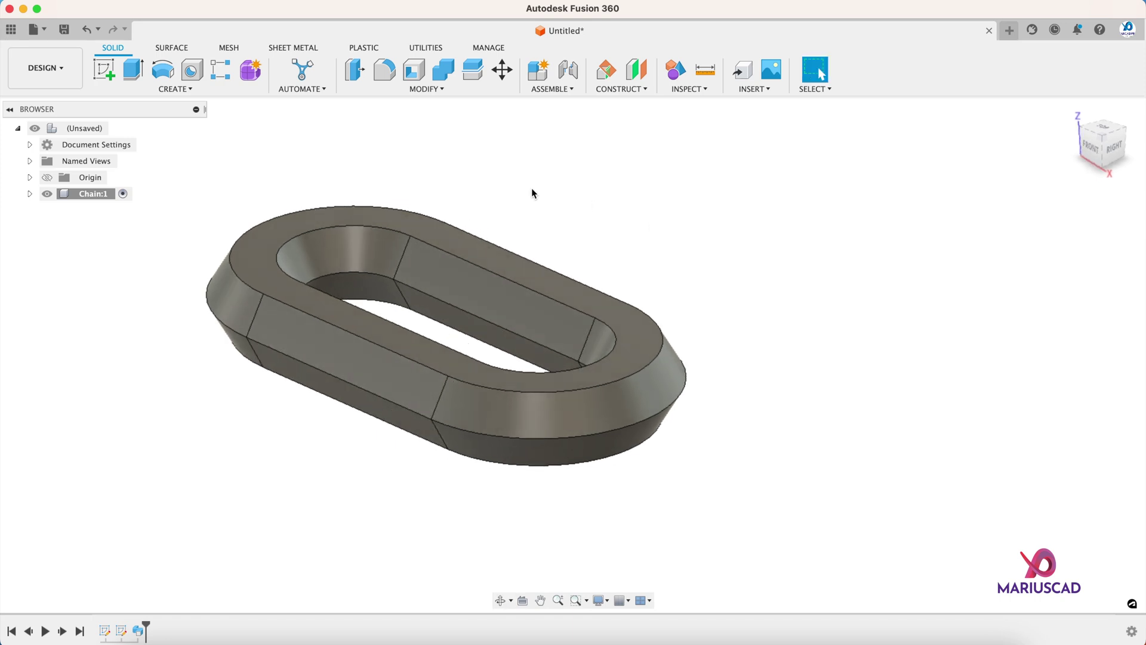
- Create a copy of the link body moved 50 mm along the X direction
key("m")
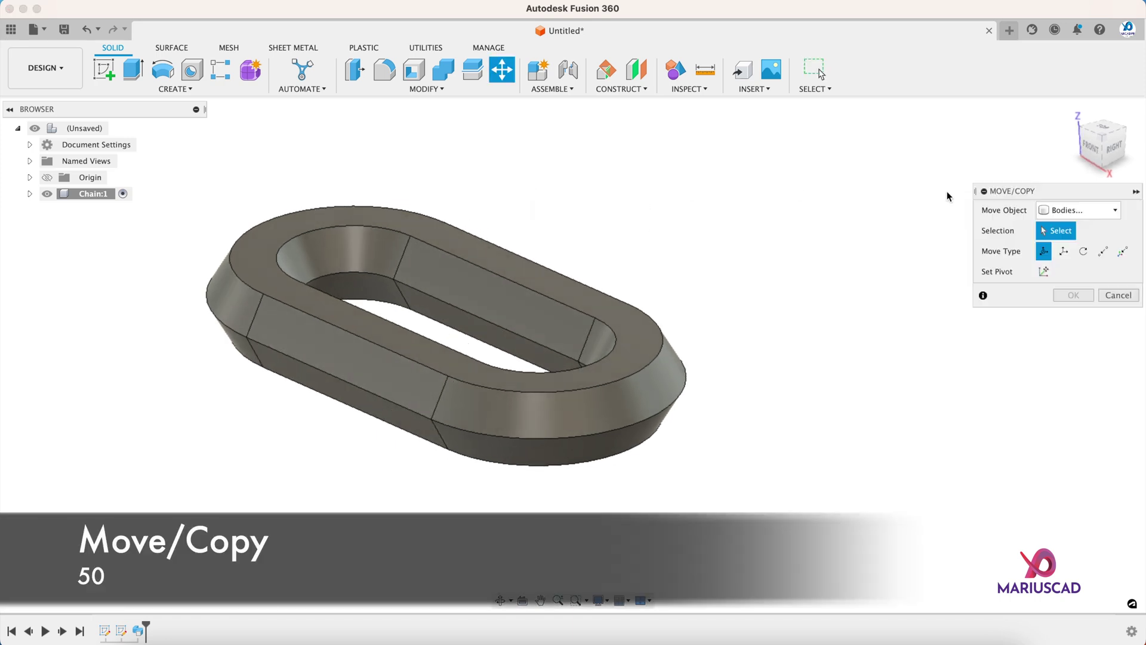
left_click(547, 313)
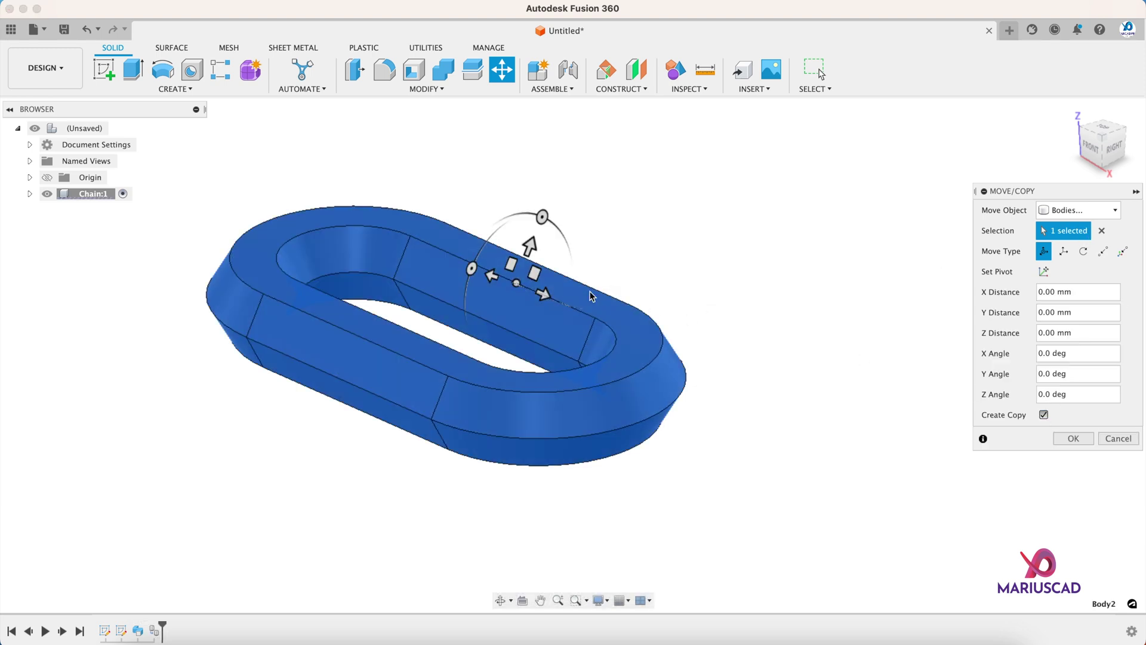
left_click(1104, 128)
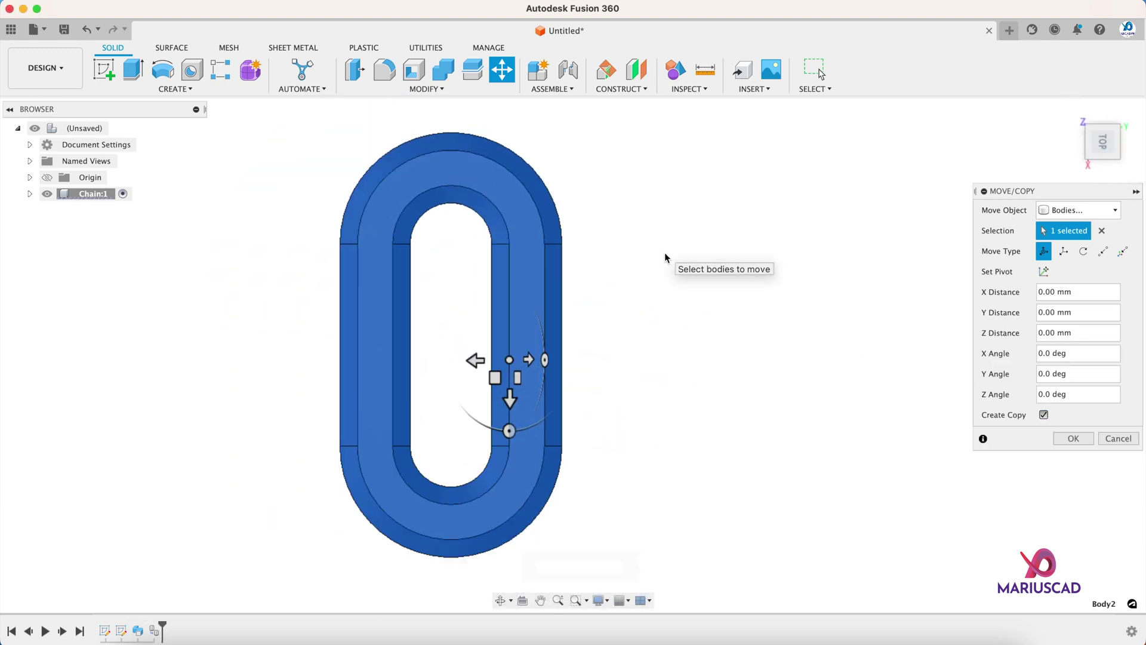
left_click(1128, 110)
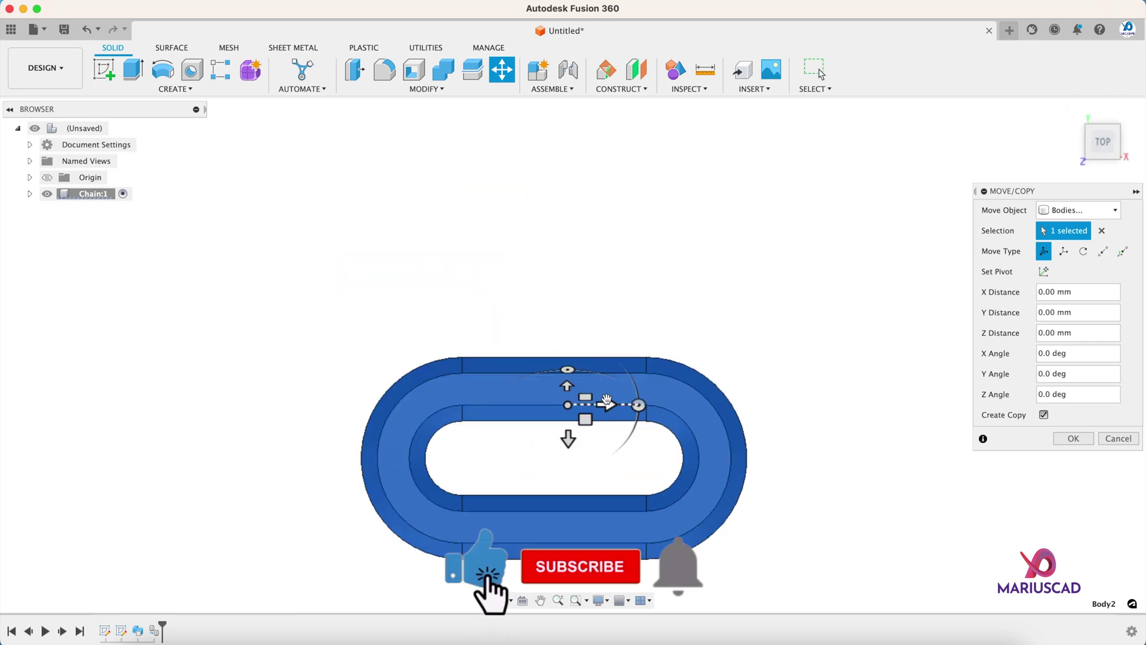
left_click_drag(606, 401, 836, 403)
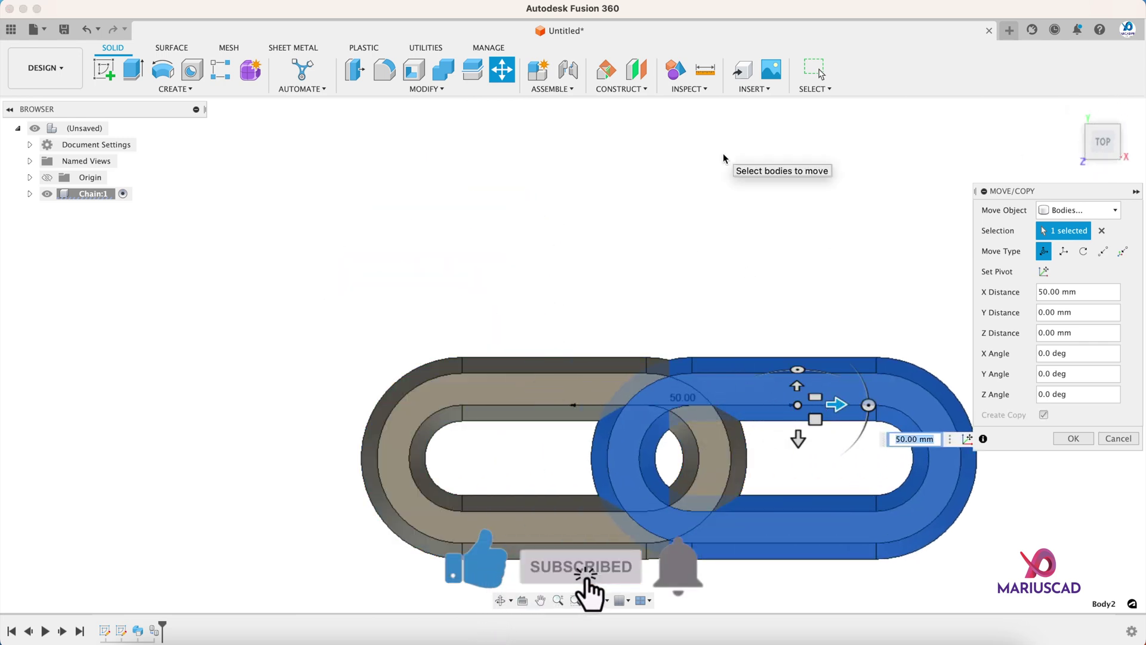
key("Return")
middle_click_drag(740, 401, 532, 295, "shift")
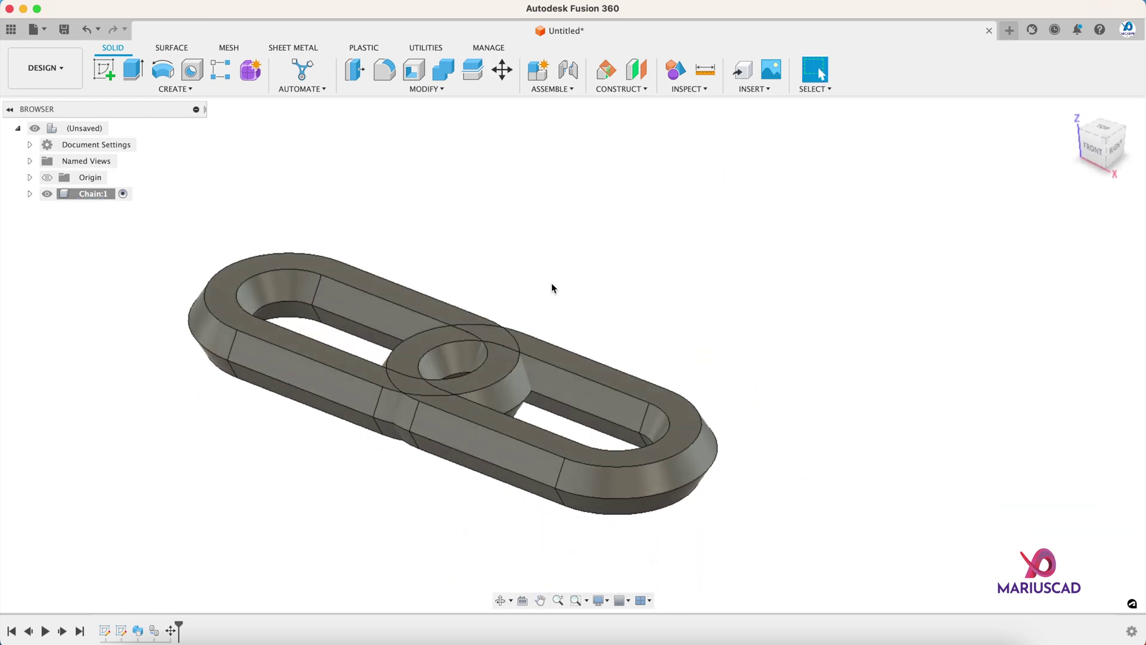
- Rotate the copied link body 90 degrees about the X axis with Move/Copy so it stands perpendicular to the first link
key("m")
left_click(587, 359)
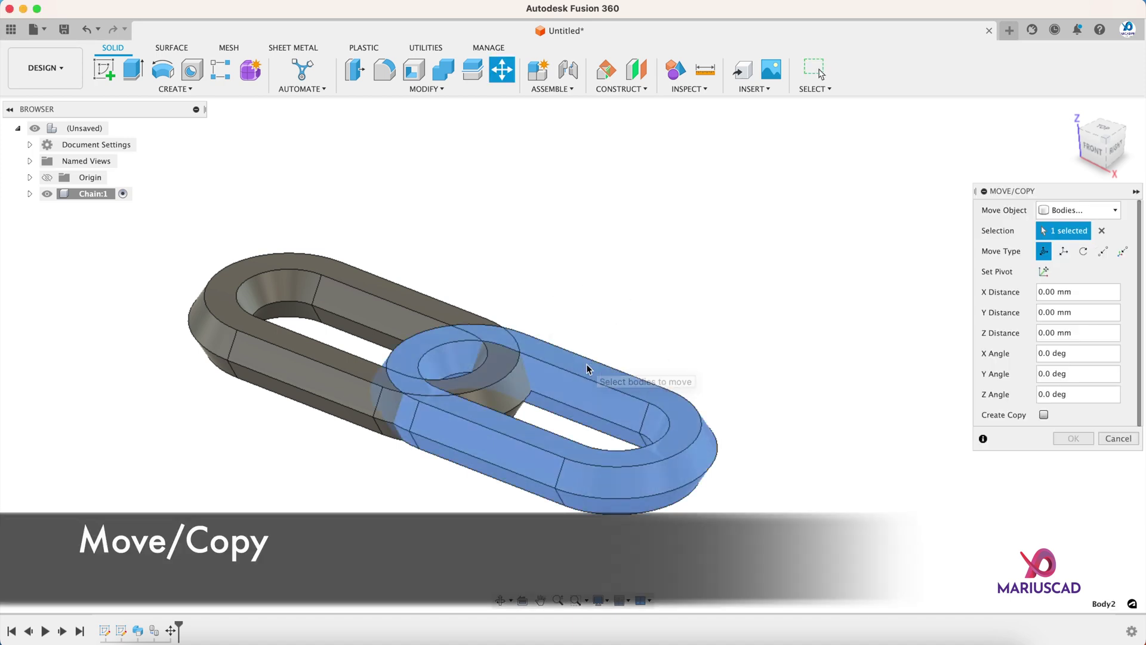
left_click_drag(597, 297, 552, 391)
middle_click_drag(636, 241, 593, 224, "shift")
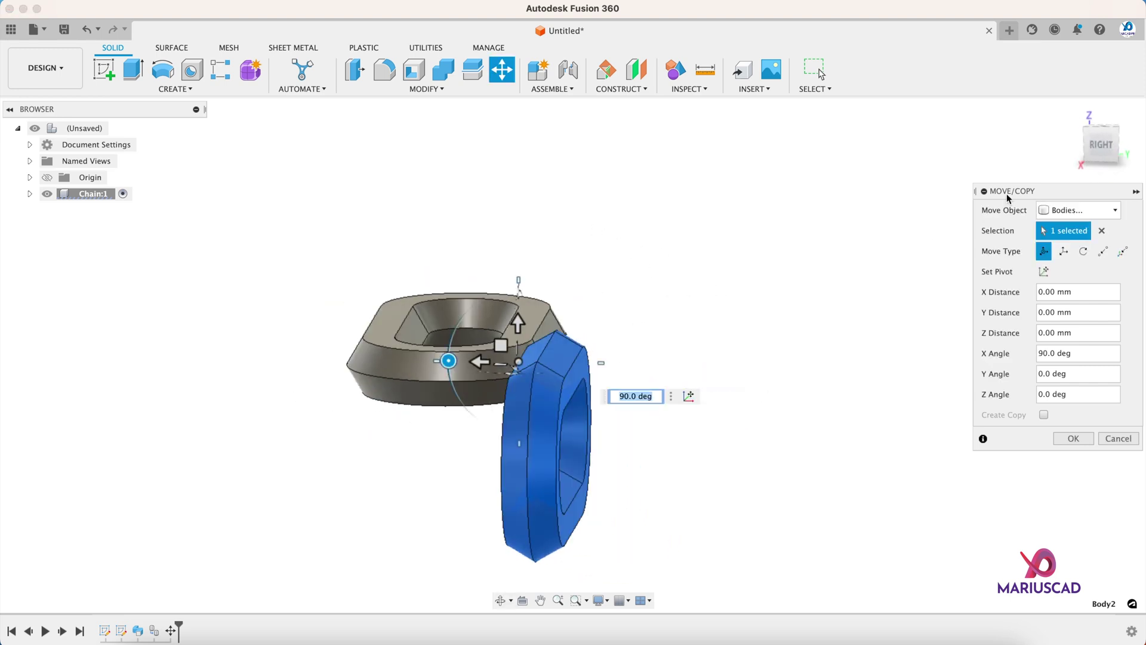
left_click(1102, 144)
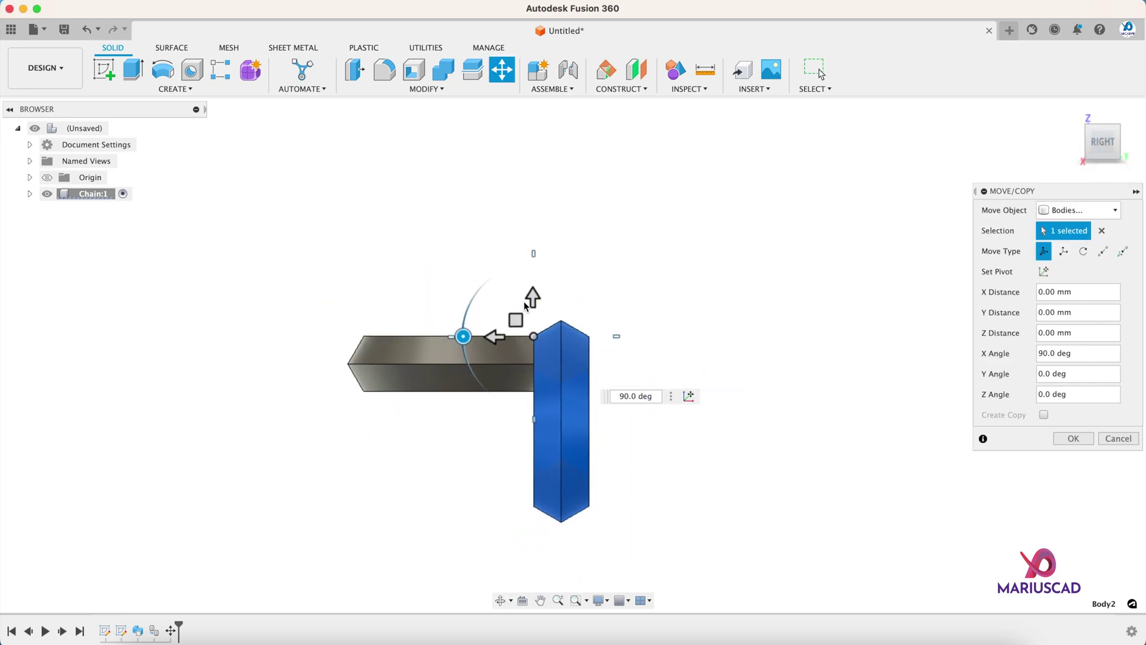
- Move the rotated link vertically and sideways until it is centered on the first link, and complete the move
left_click_drag(531, 299, 534, 251)
left_click_drag(503, 291, 433, 243)
scroll(400, 293, "up", 4)
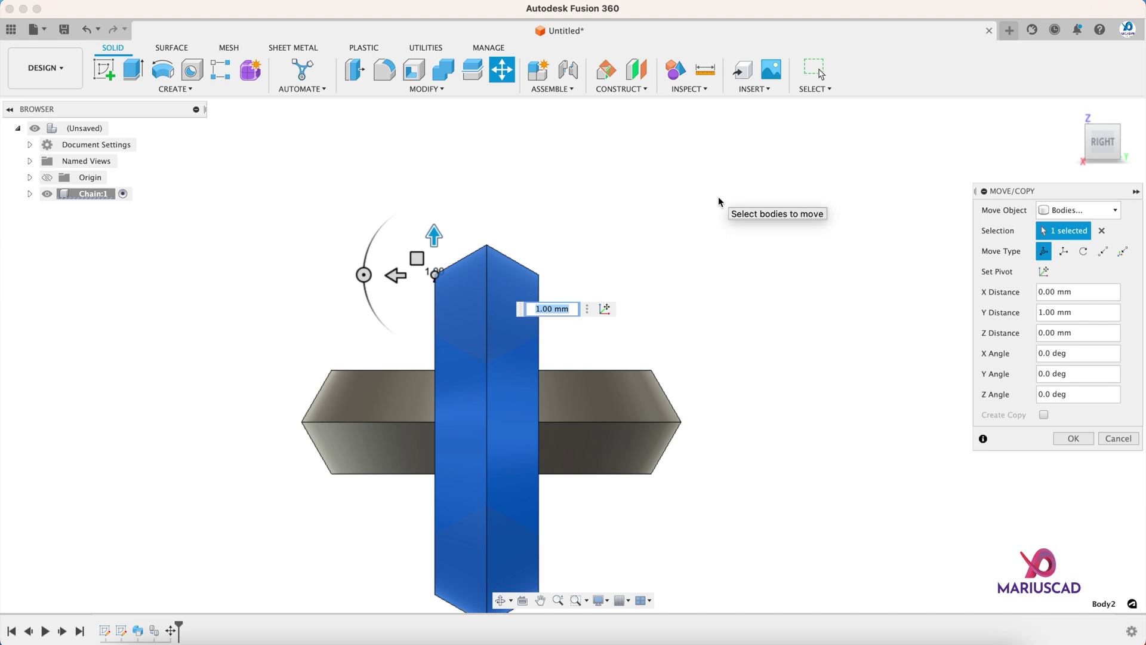
key("Return")
key("F6")
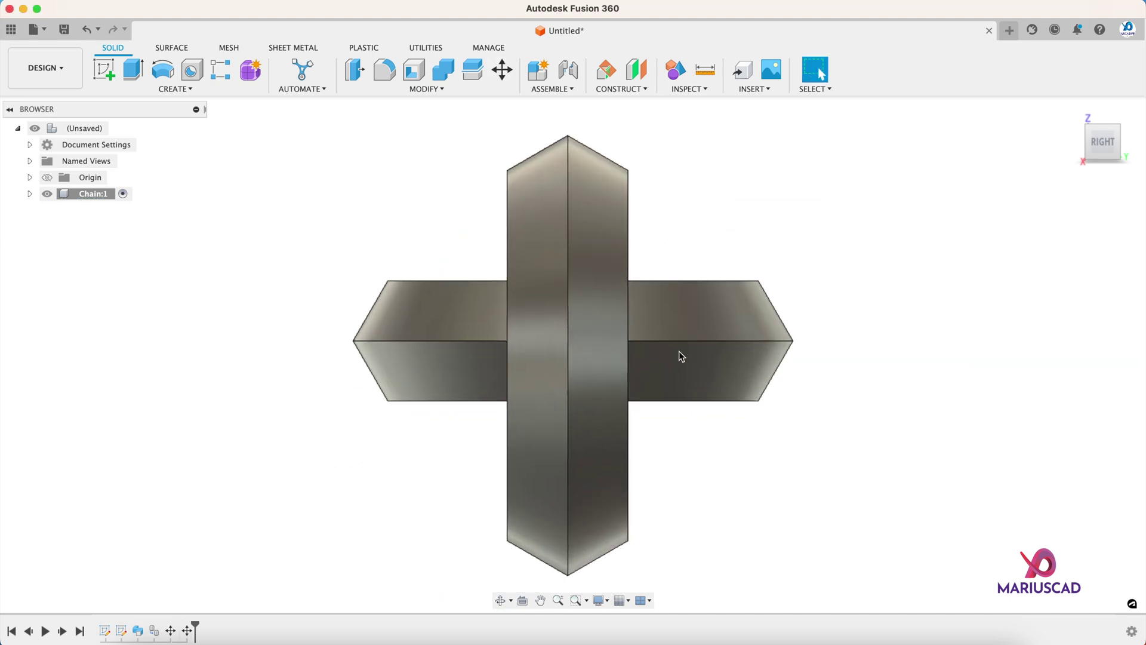
- Start a Rectangular Pattern of both link bodies with the X axis as its direction
middle_click_drag(679, 351, 636, 360, "shift")
scroll(737, 384, "down", 5)
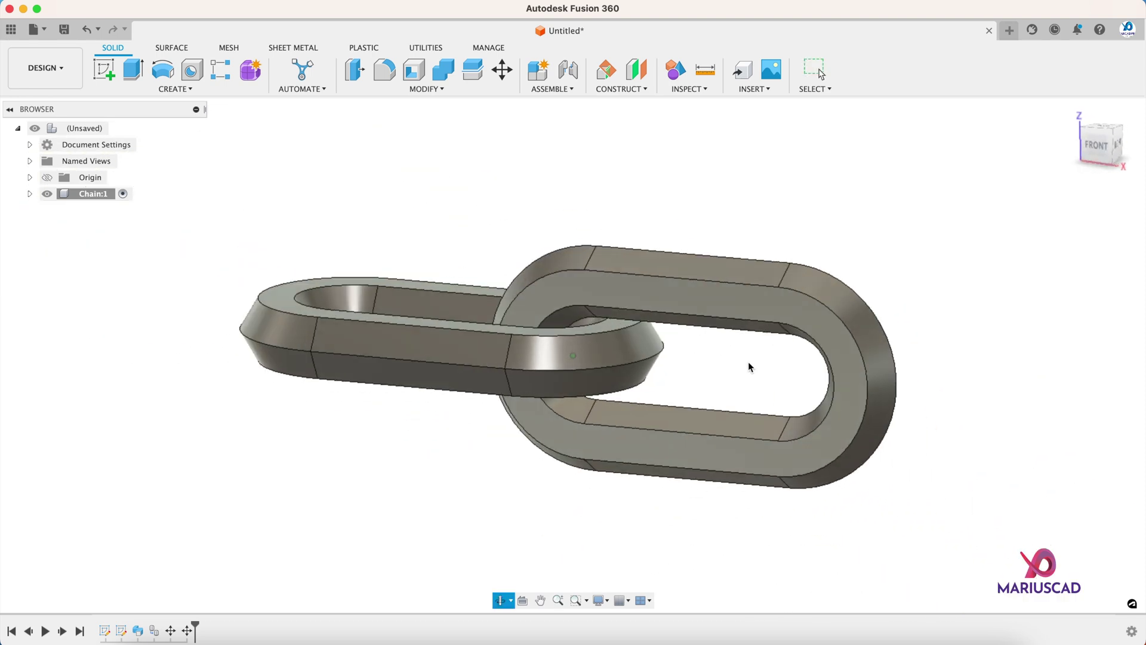
mouse_move(747, 361)
middle_mouse_down("shift")
mouse_move(770, 378)
mouse_move(751, 376)
middle_mouse_up("shift")
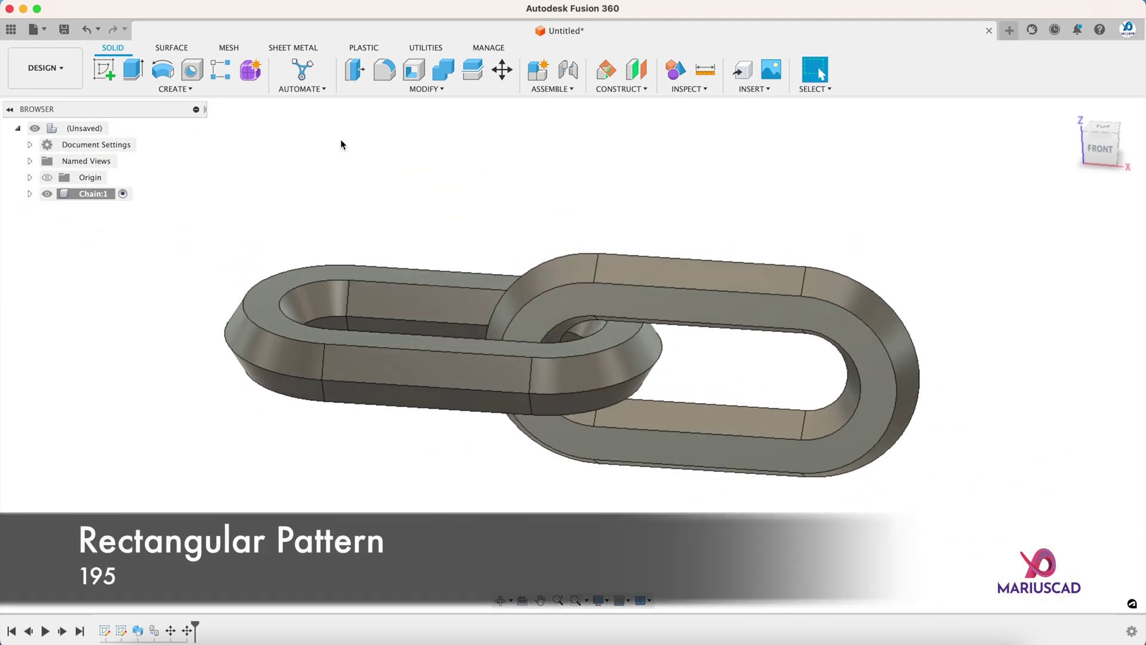
left_click(221, 69)
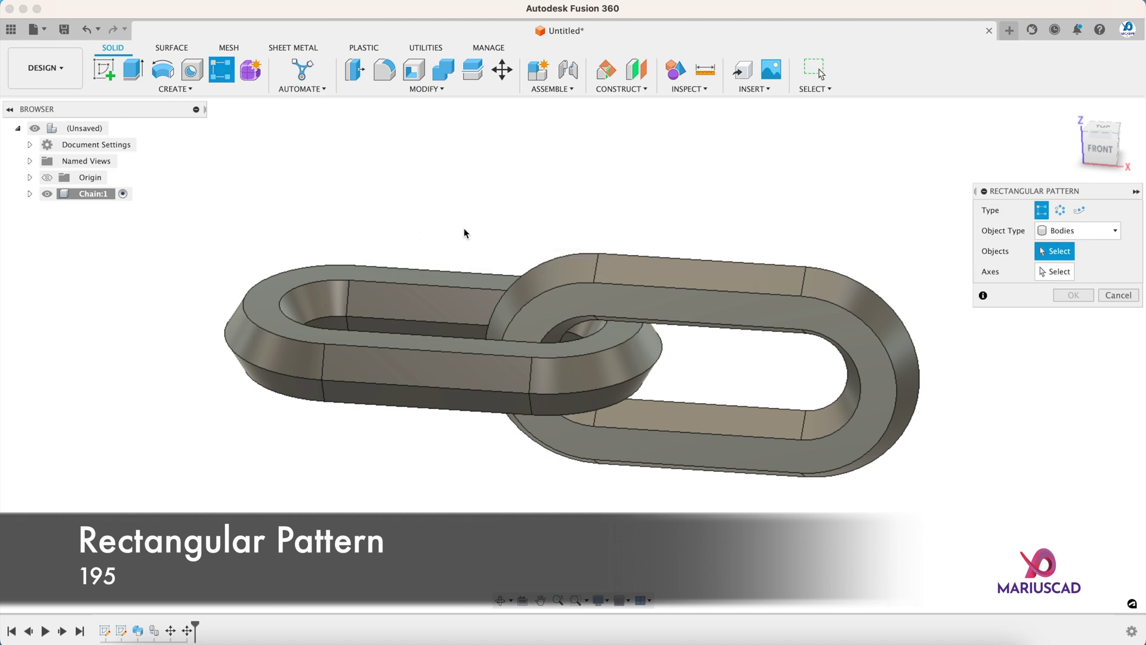
left_click(485, 289)
left_click(714, 278)
scroll(897, 432, "down", 2)
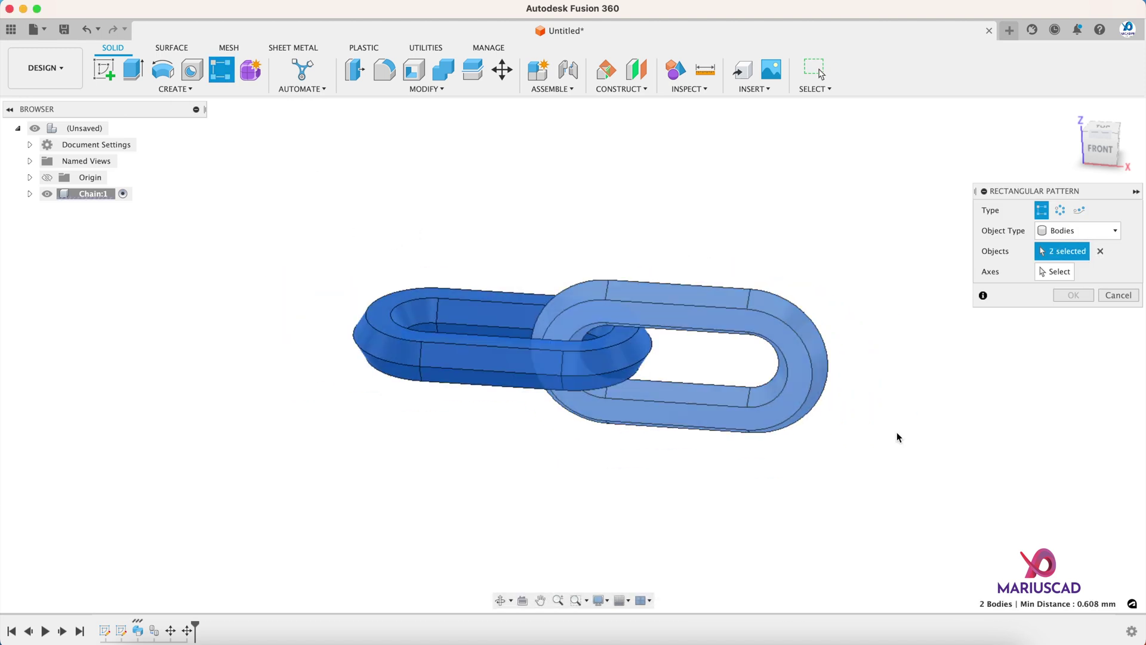
middle_click_drag(896, 432, 621, 414)
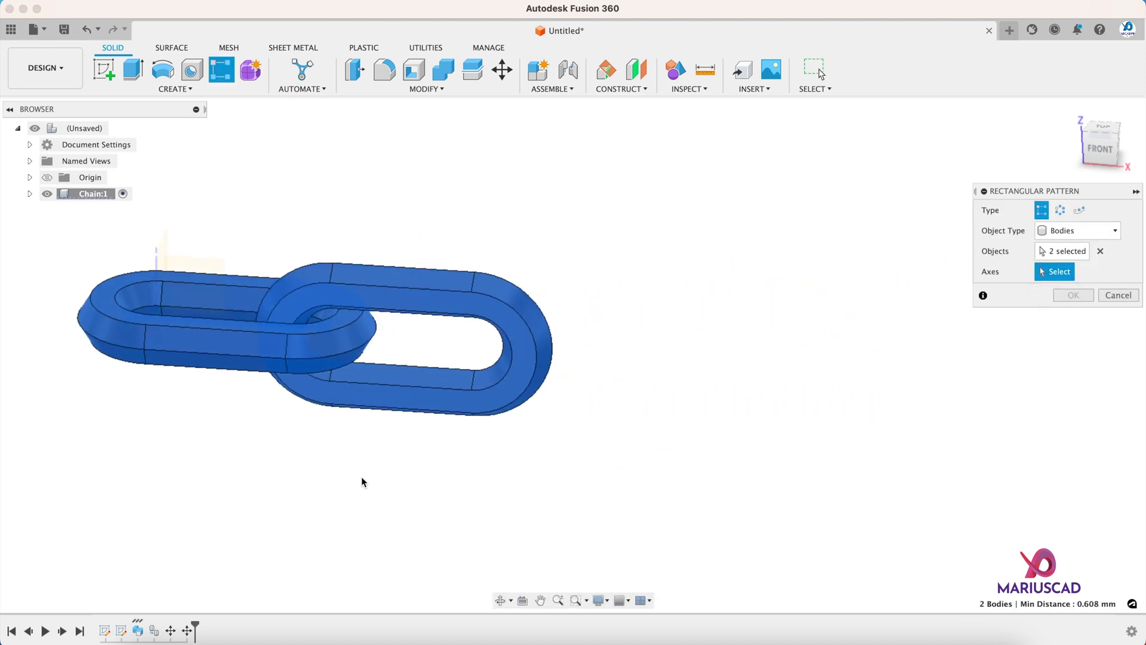
middle_click_drag(362, 478, 453, 515)
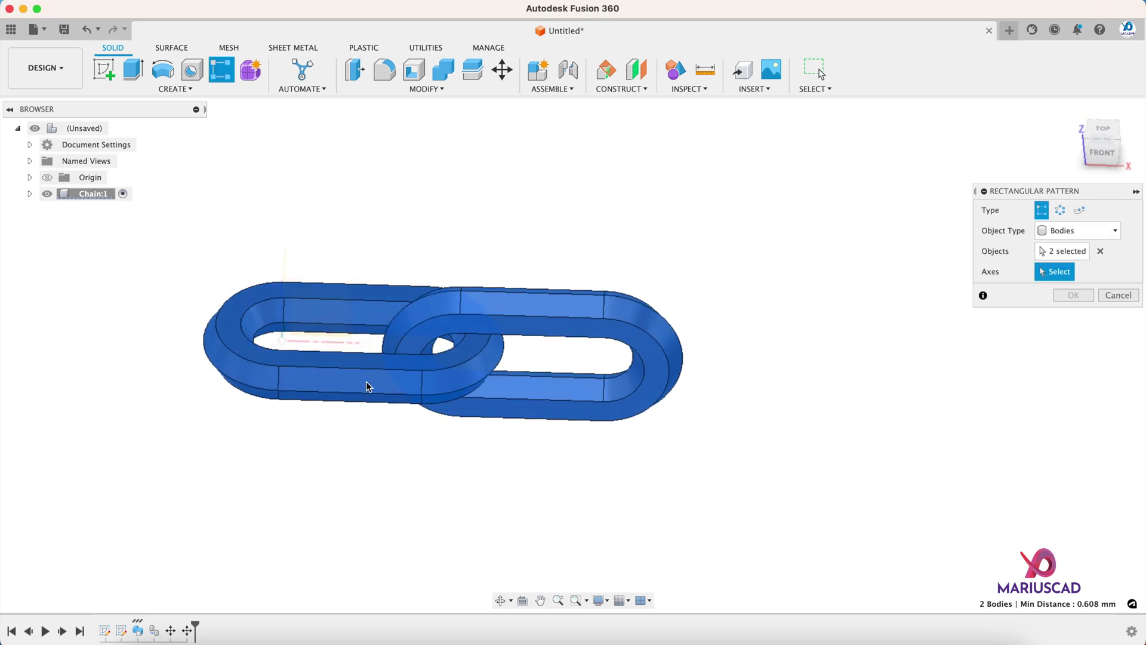
middle_click_drag(368, 410, 372, 457, "shift")
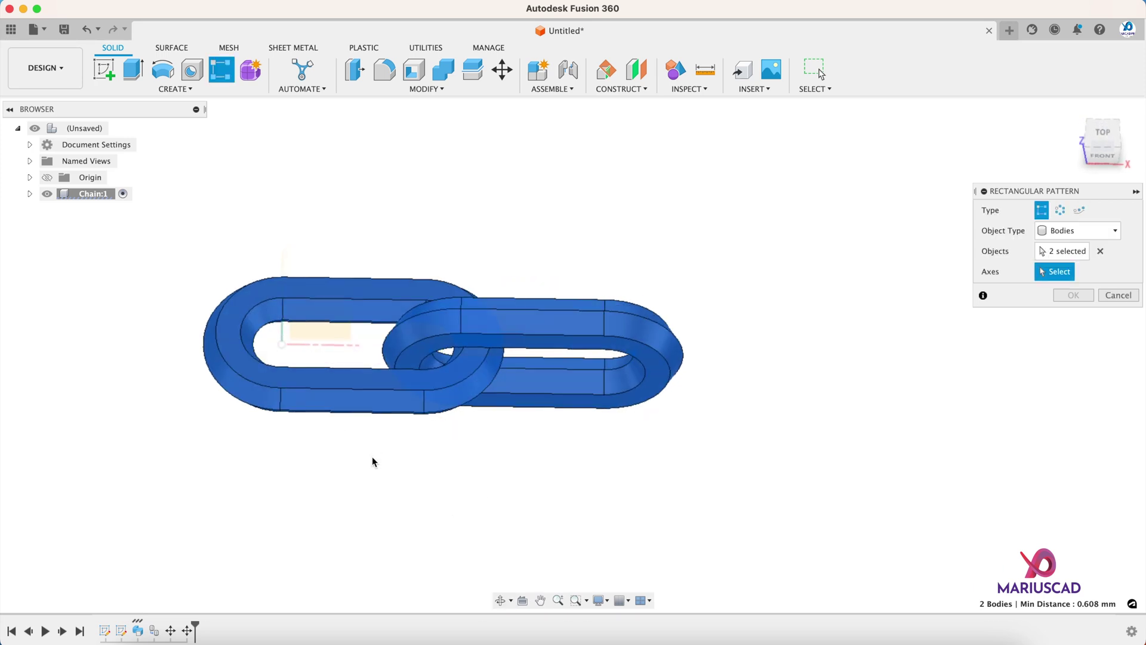
left_click(325, 345)
- Set the pattern's extent along the X axis to 195 mm with a quantity of 3, and complete the pattern
scroll(325, 345, "down", 3)
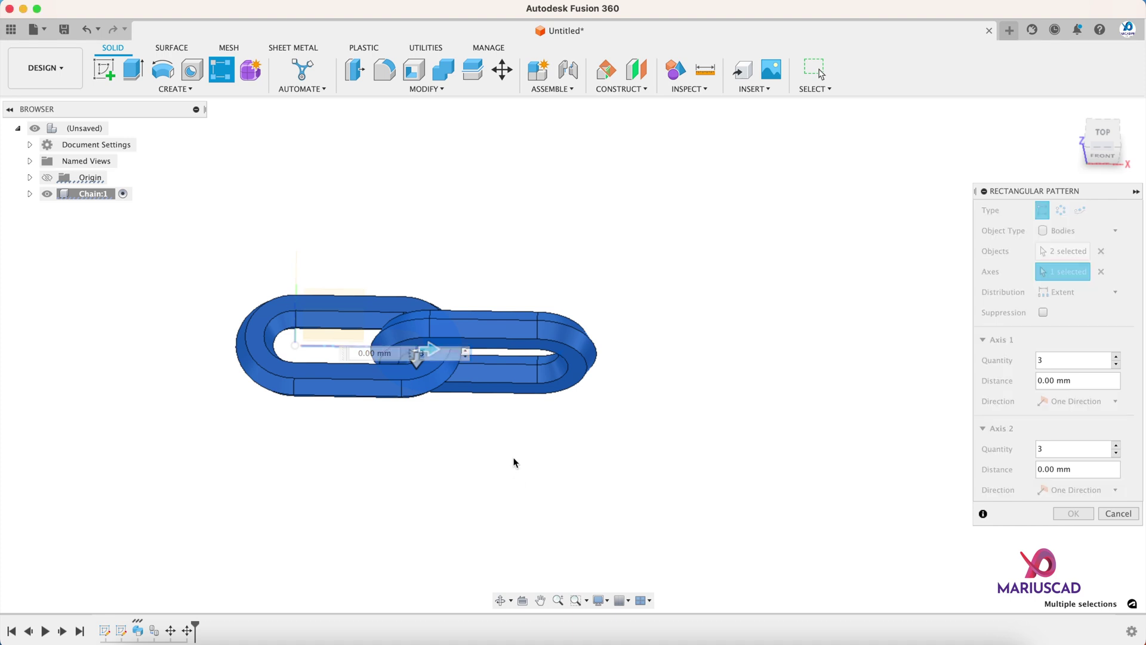
middle_click_drag(515, 467, 502, 382, "shift")
left_click_drag(435, 350, 904, 345)
middle_click_drag(632, 261, 370, 281)
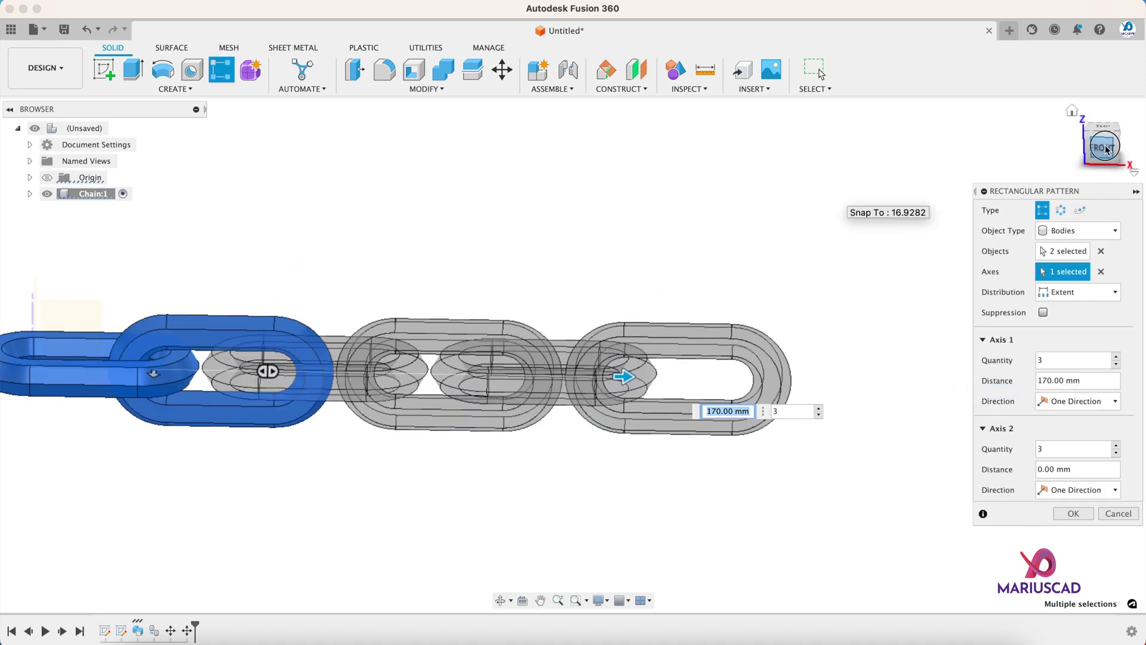
left_click(1105, 143)
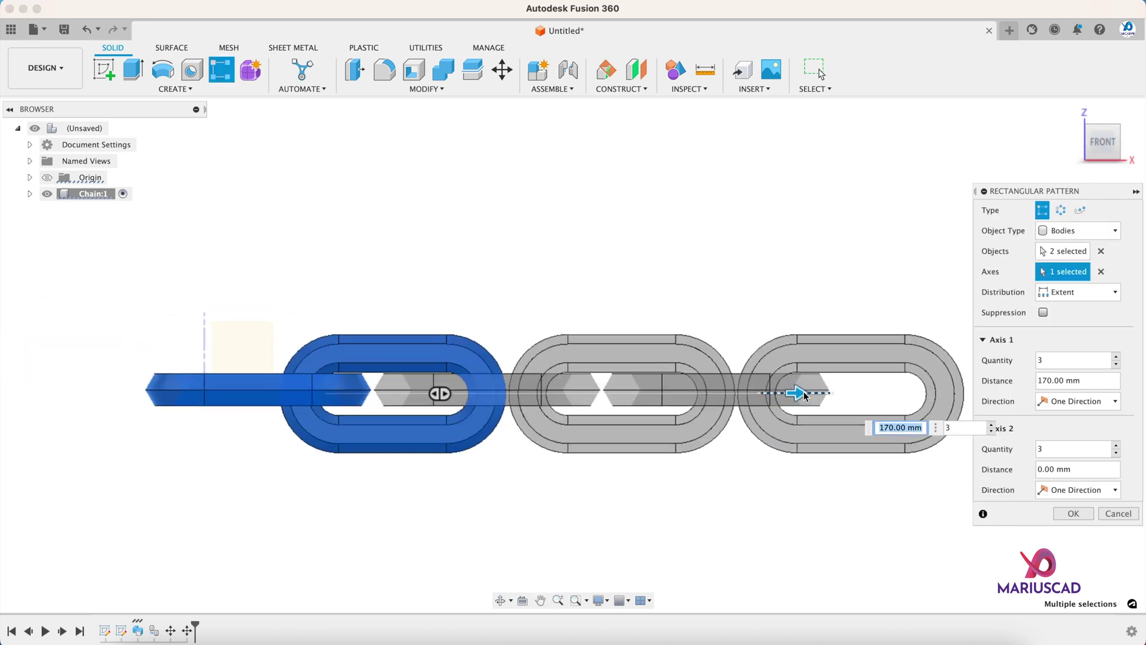
left_click_drag(807, 399, 850, 403)
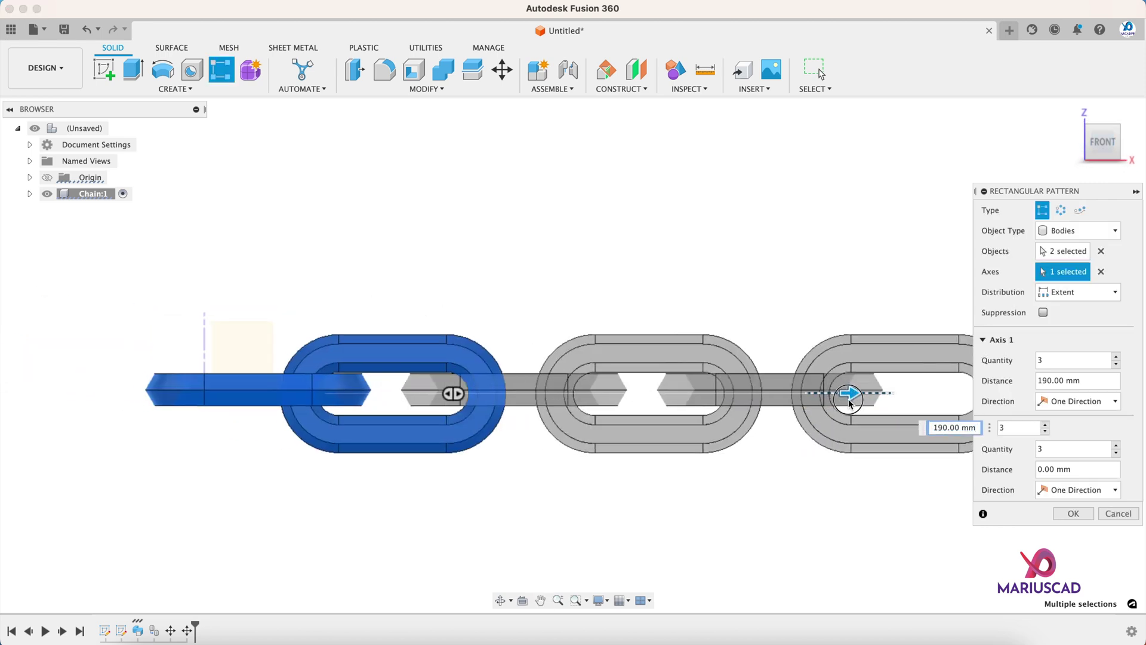
left_click_drag(864, 406, 880, 403)
key("Tab")
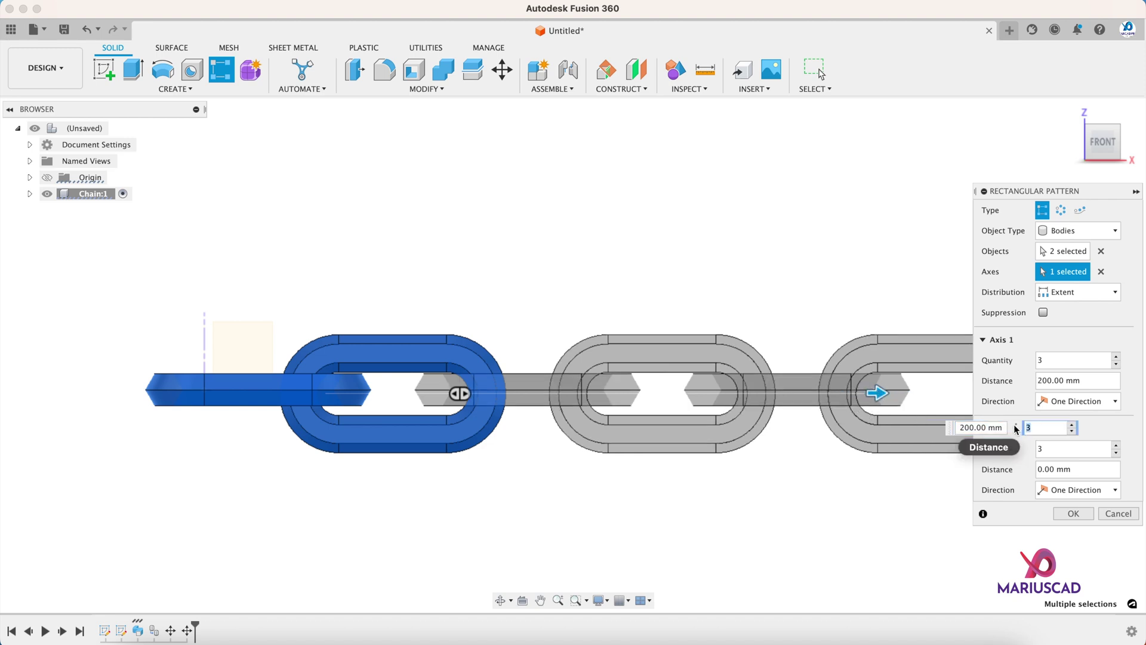
left_click_drag(1004, 427, 942, 425)
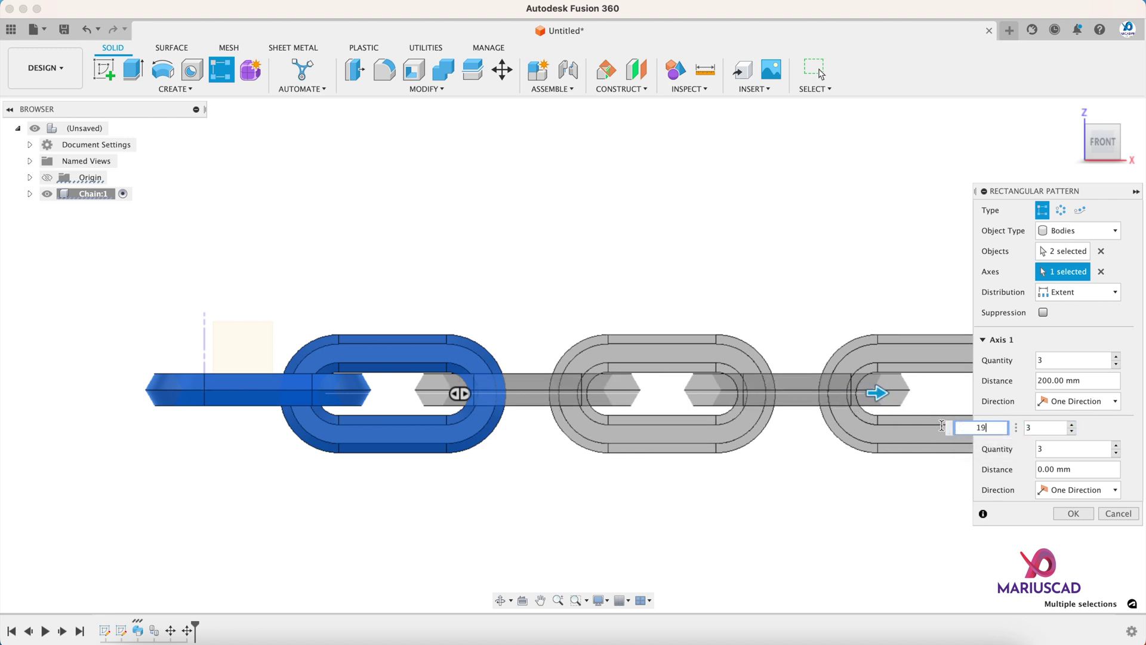
key("Return")
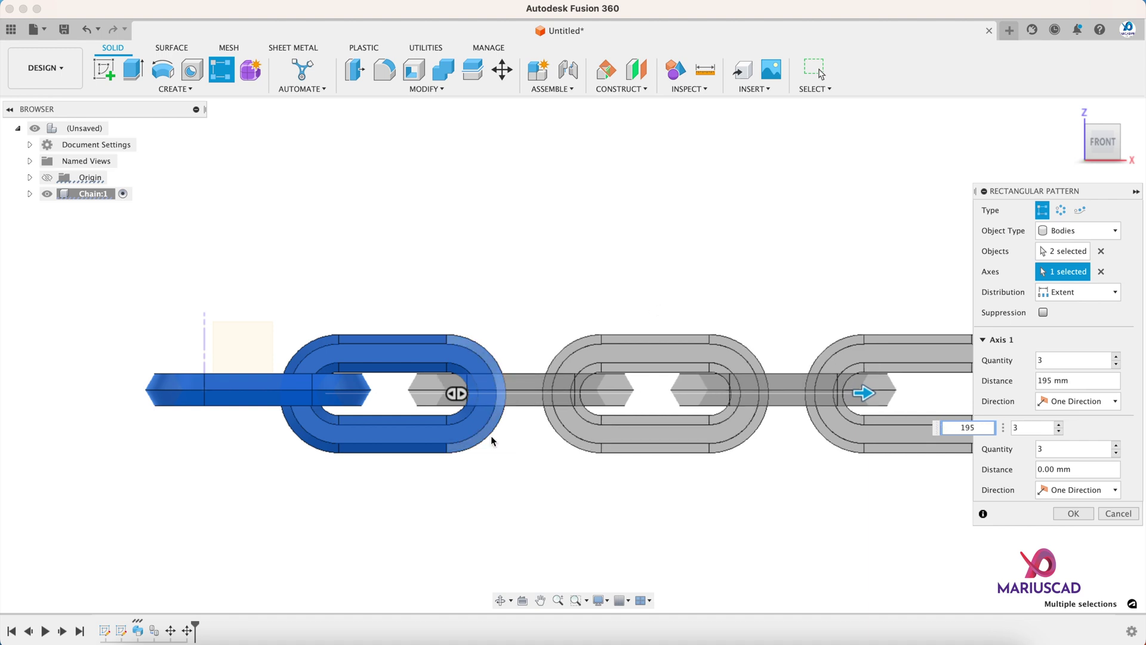
mouse_move(491, 440)
middle_mouse_down("shift")
mouse_move(493, 458)
mouse_move(499, 448)
middle_mouse_up("shift")
left_click(1072, 514)
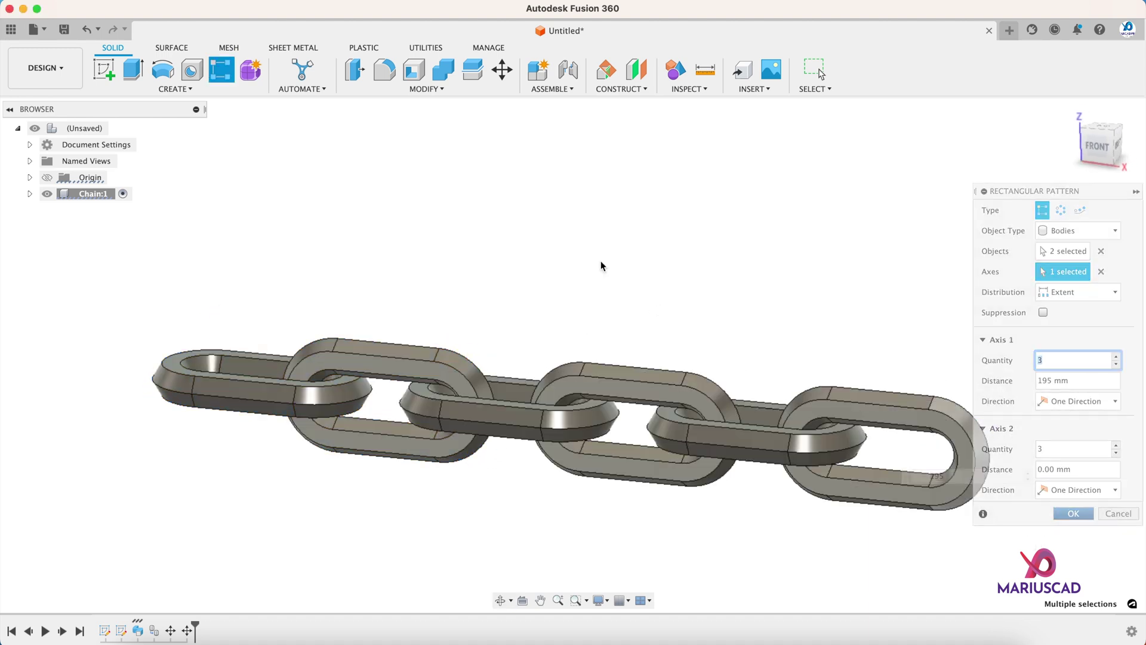
middle_click_drag(601, 264, 618, 288, "shift")
scroll(608, 299, "up", 2)
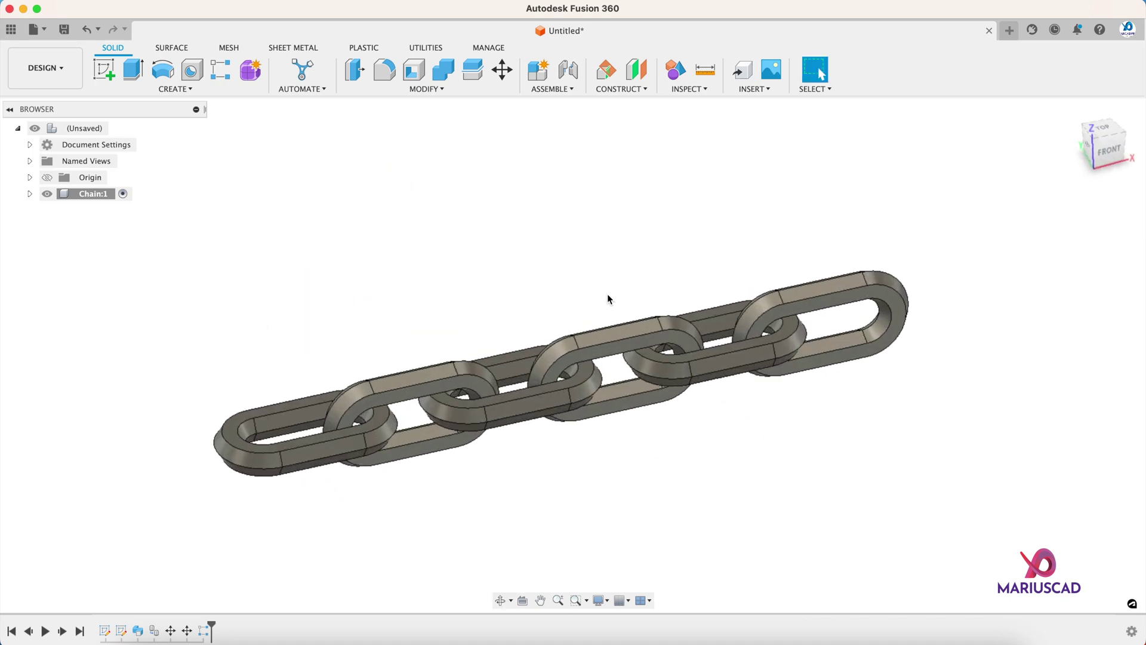
mouse_move(535, 299)
middle_mouse_down("shift")
mouse_move(487, 288)
mouse_move(560, 274)
mouse_move(541, 287)
middle_mouse_up("shift")
middle_click_drag(472, 296, 30, 298, "shift")
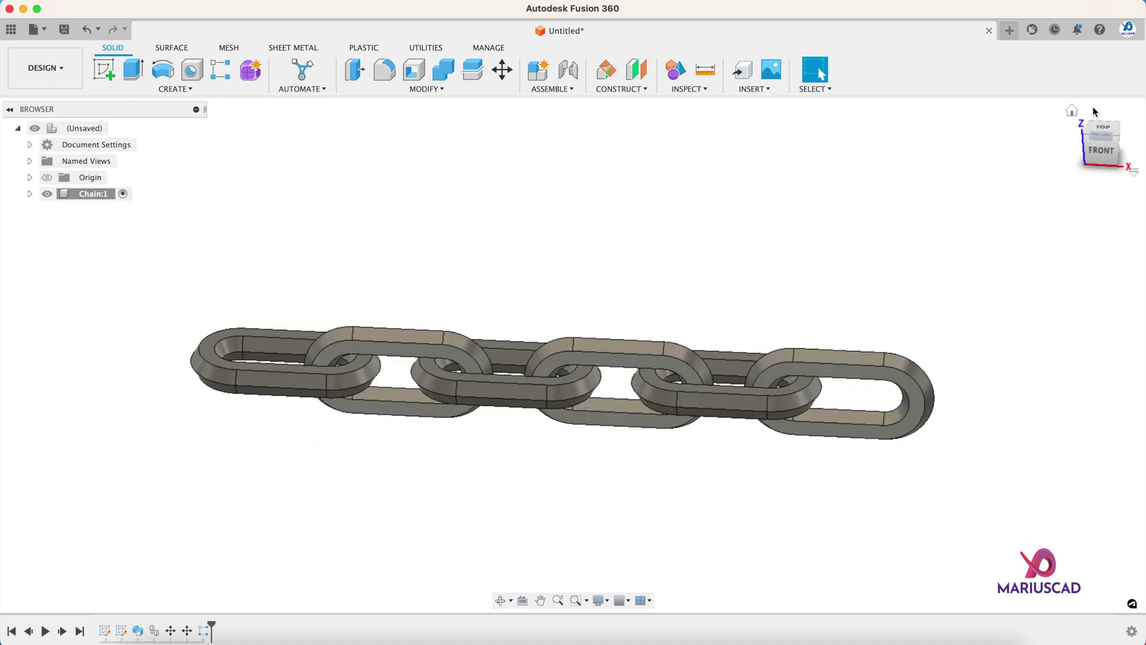
left_click(1073, 111)
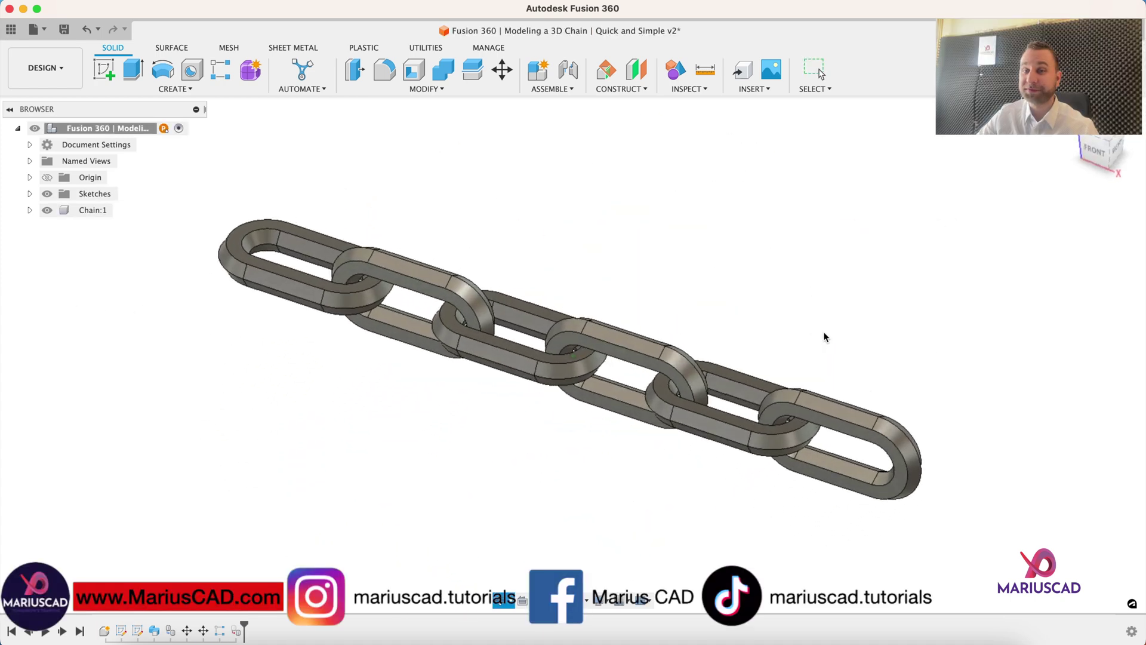
middle_click_drag(815, 332, 440, 323, "shift")
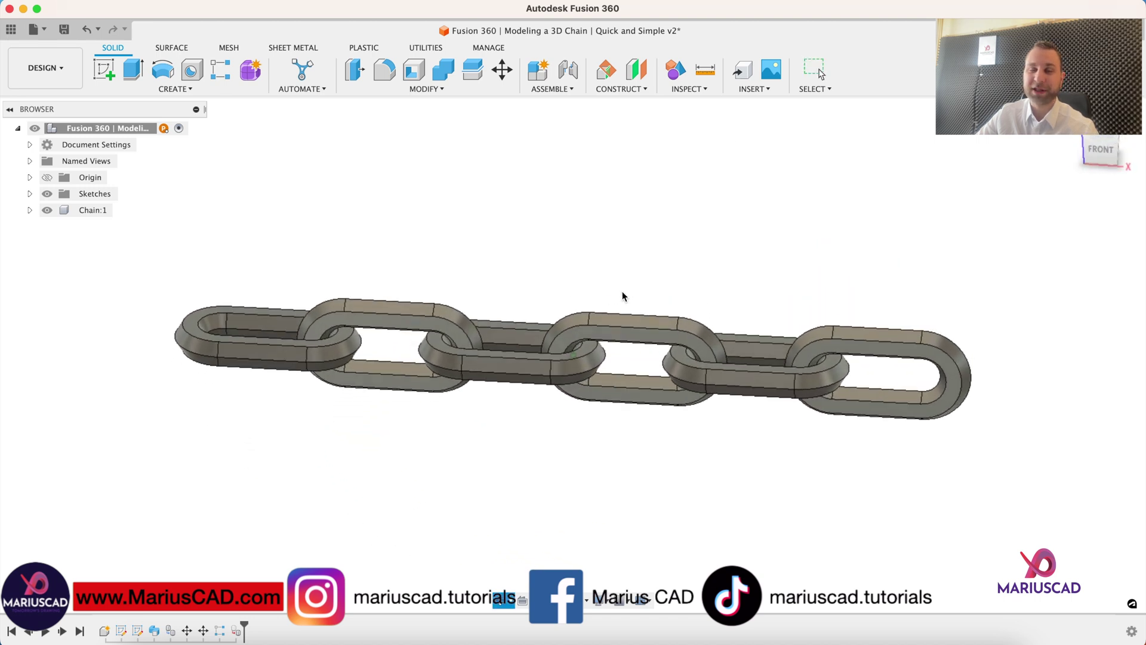